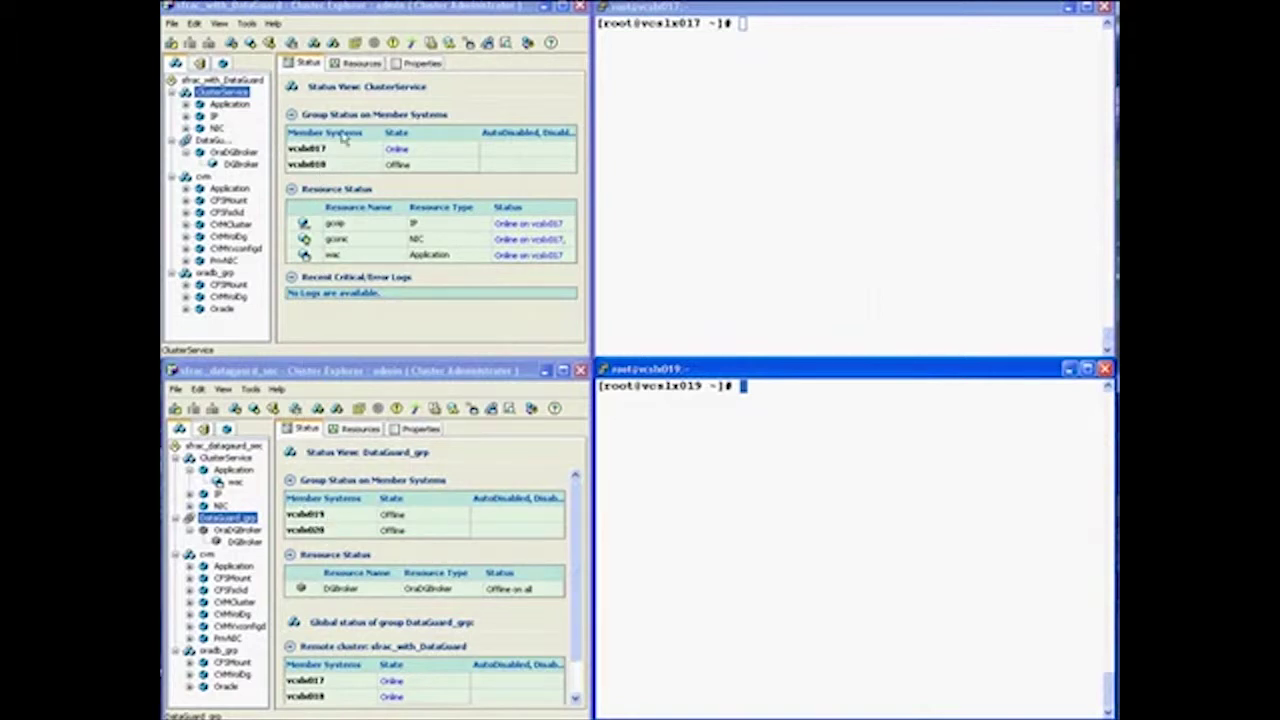
Show the sfrac_with_DataGuard cluster's service group dependency graph
{"action": "left_click", "coordinate": [222, 80]}
{"action": "left_click", "coordinate": [469, 64]}
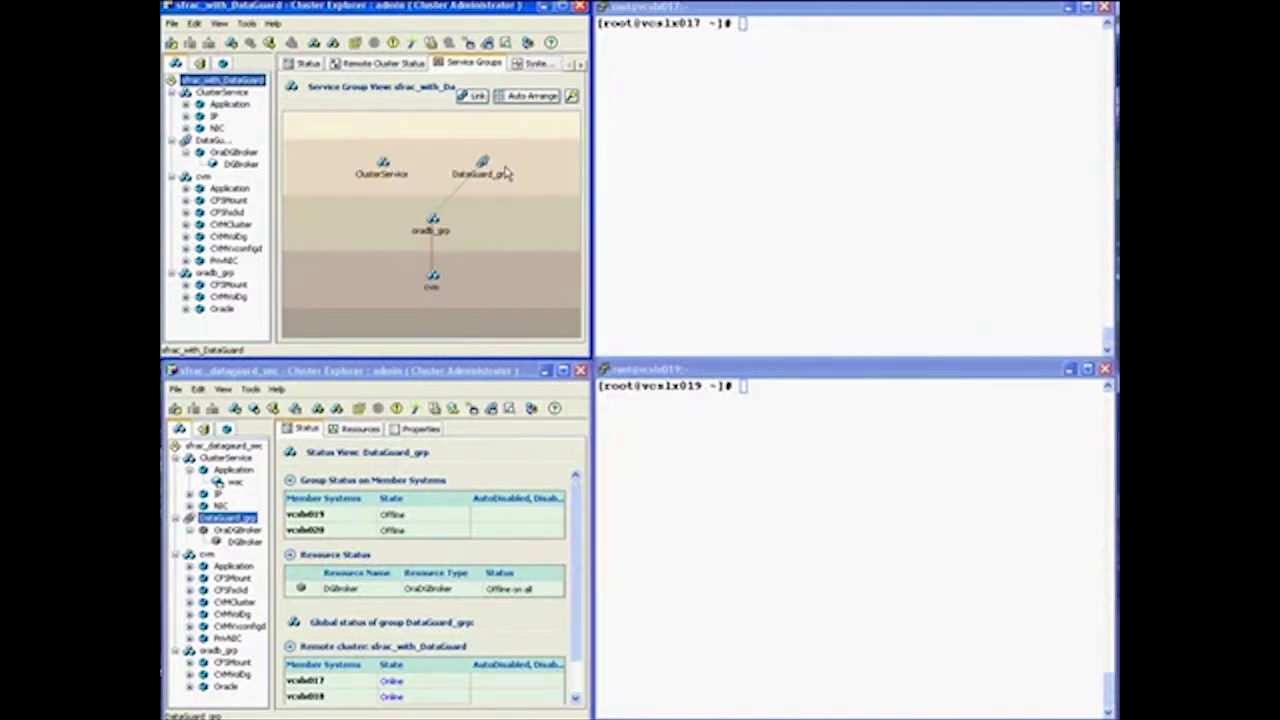
{"action": "mouse_move", "coordinate": [424, 232]}
Show the sfrac_dataguard_sec cluster's service group dependencies, with cvm online on vcslx019 and vcslx020
{"action": "left_click", "coordinate": [230, 446]}
{"action": "left_click", "coordinate": [474, 429]}
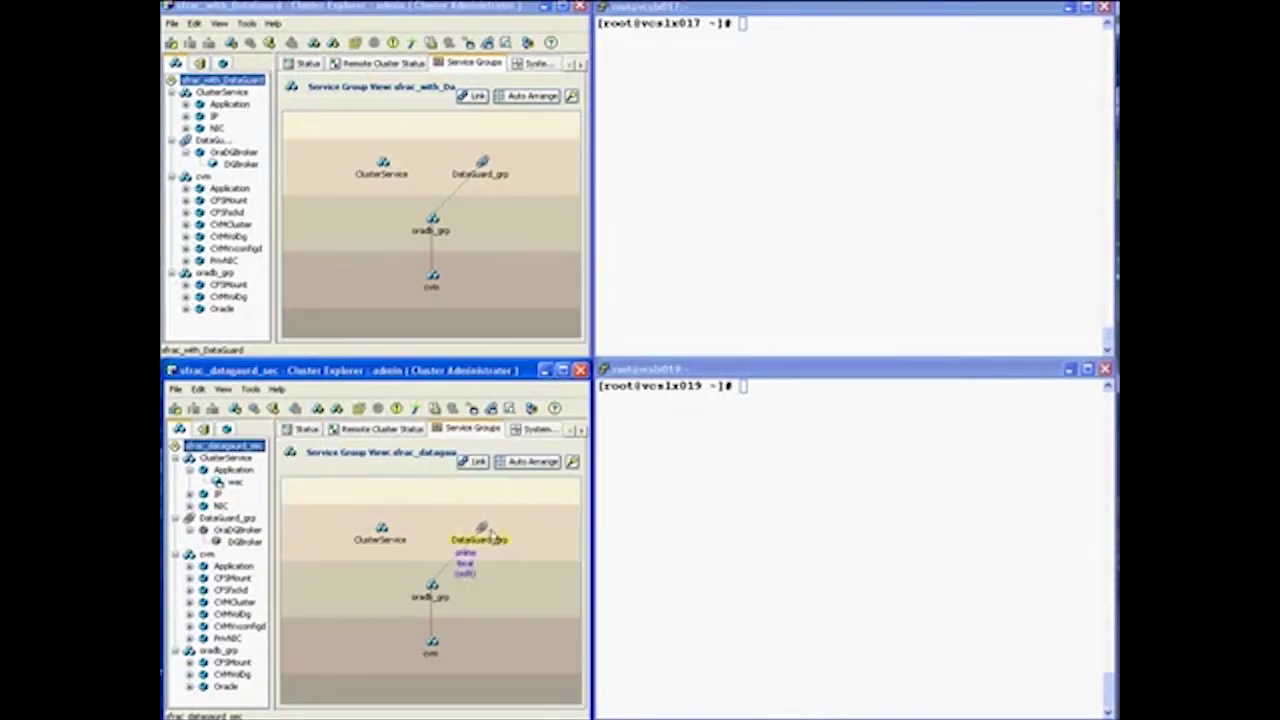
{"action": "mouse_move", "coordinate": [433, 652]}
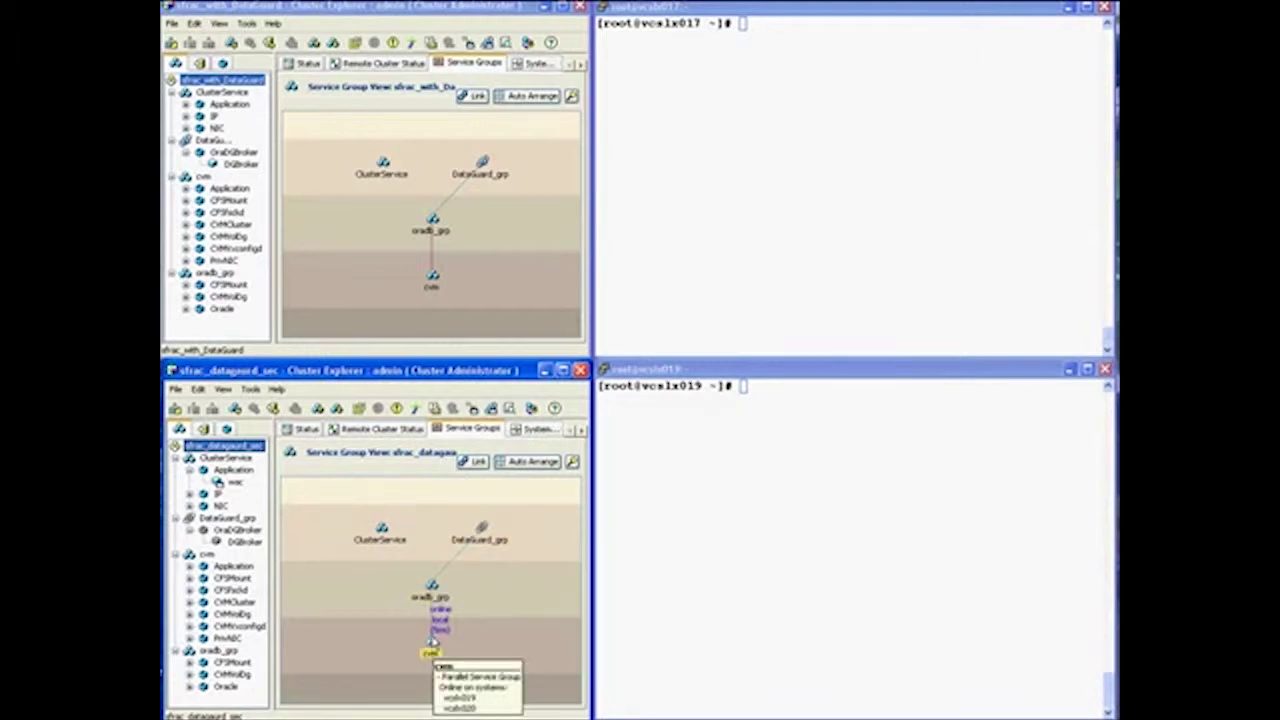
On vcslx017, run cat /etc/llthosts to list nodes vcslx017 and vcslx018
{"action": "left_click", "coordinate": [752, 30]}
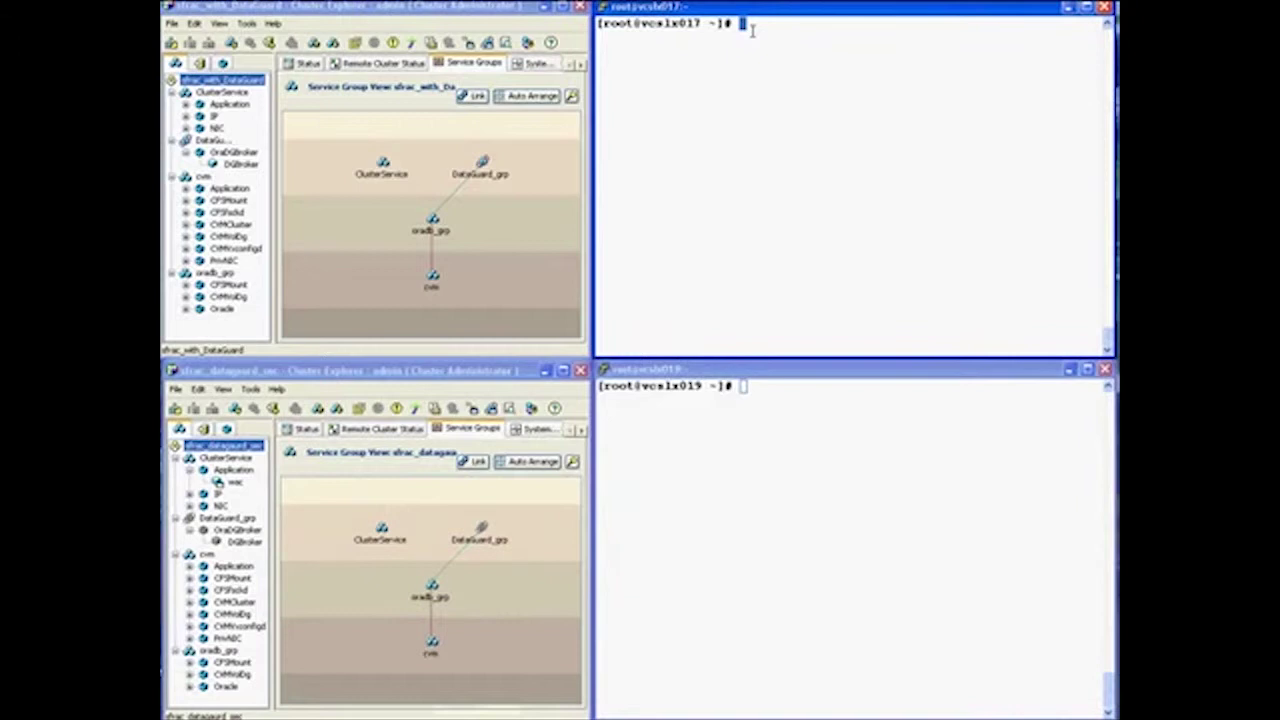
{"action": "type", "text": "su"}
{"action": "type", "text": " - oracl"}
{"action": "type", "text": "e"}
{"action": "key", "text": "BackSpace"}
{"action": "key", "text": "BackSpace"}
{"action": "key", "text": "BackSpace"}
{"action": "key", "text": "BackSpace"}
{"action": "key", "text": "BackSpace"}
{"action": "key", "text": "BackSpace"}
{"action": "key", "text": "BackSpace"}
{"action": "key", "text": "BackSpace"}
{"action": "key", "text": "BackSpace"}
{"action": "key", "text": "BackSpace"}
{"action": "key", "text": "BackSpace"}
{"action": "type", "text": "cat /etc/"}
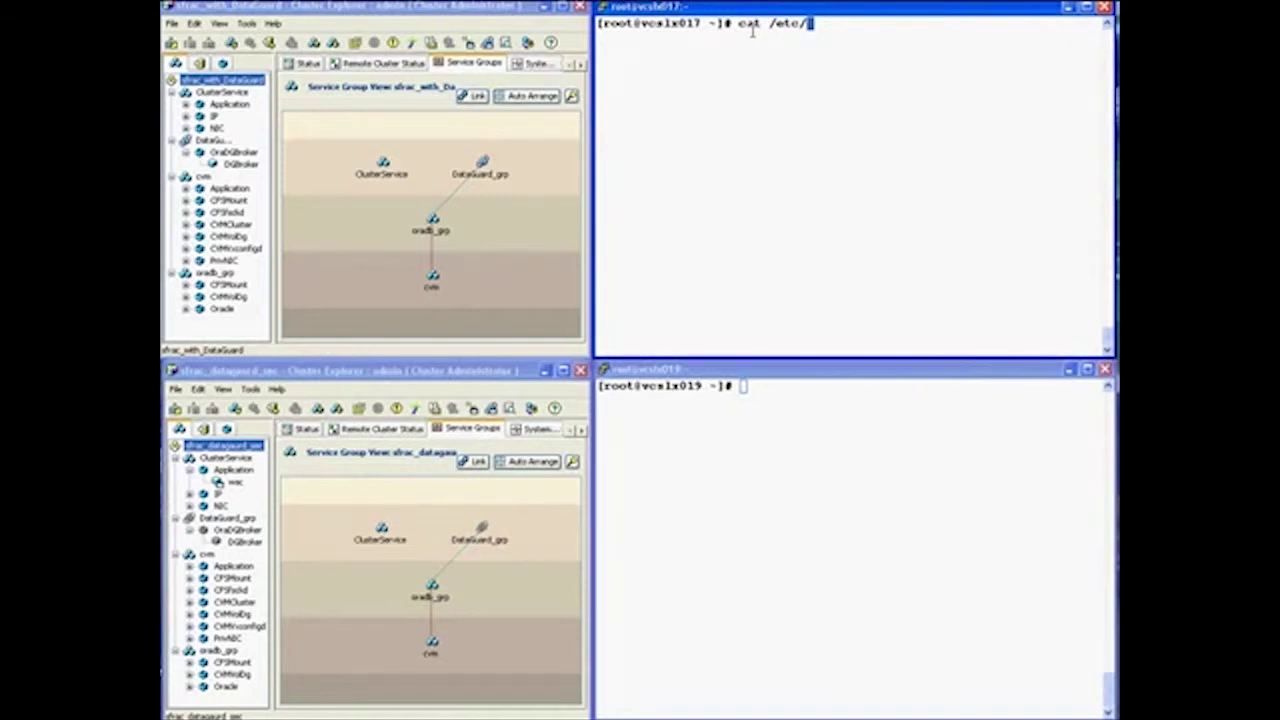
{"action": "type", "text": "llthosts"}
{"action": "key", "text": "Return"}
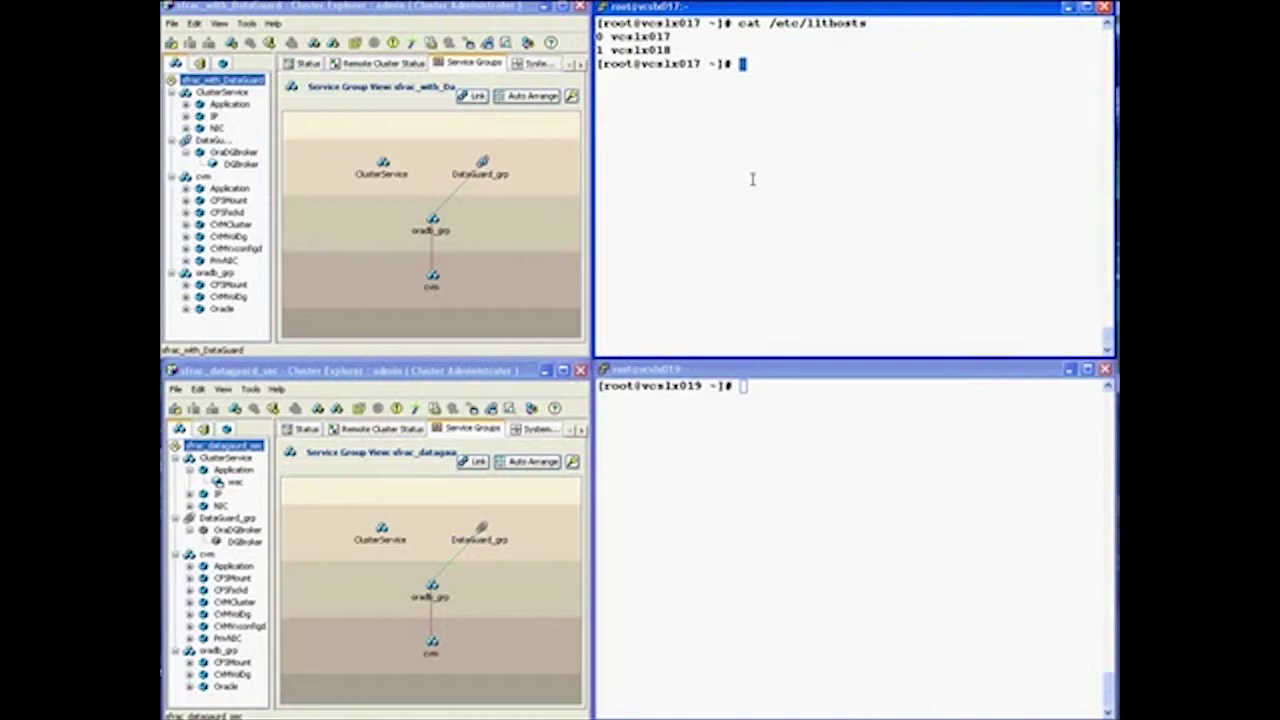
On vcslx019, run cat /etc/llthosts to list nodes vcslx019 and vcslx020
{"action": "left_click", "coordinate": [769, 398]}
{"action": "type", "text": "cat"}
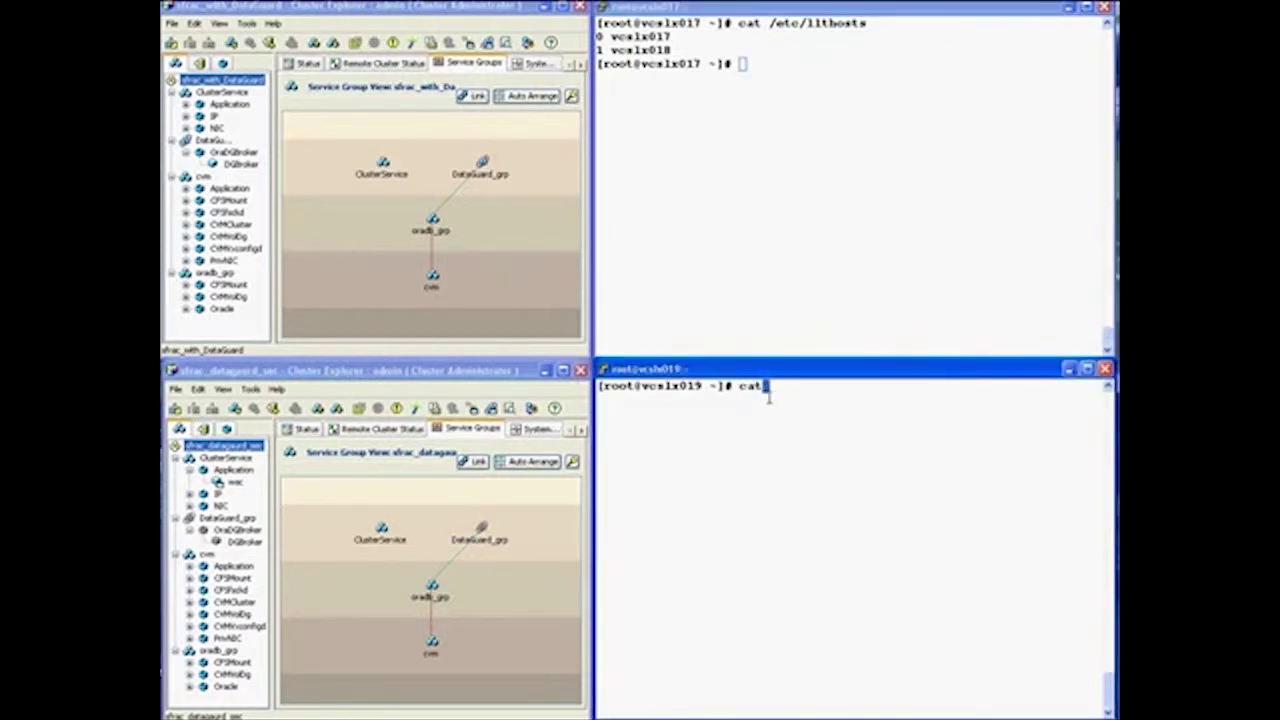
{"action": "type", "text": " /etc/llthosts"}
{"action": "key", "text": "Return"}
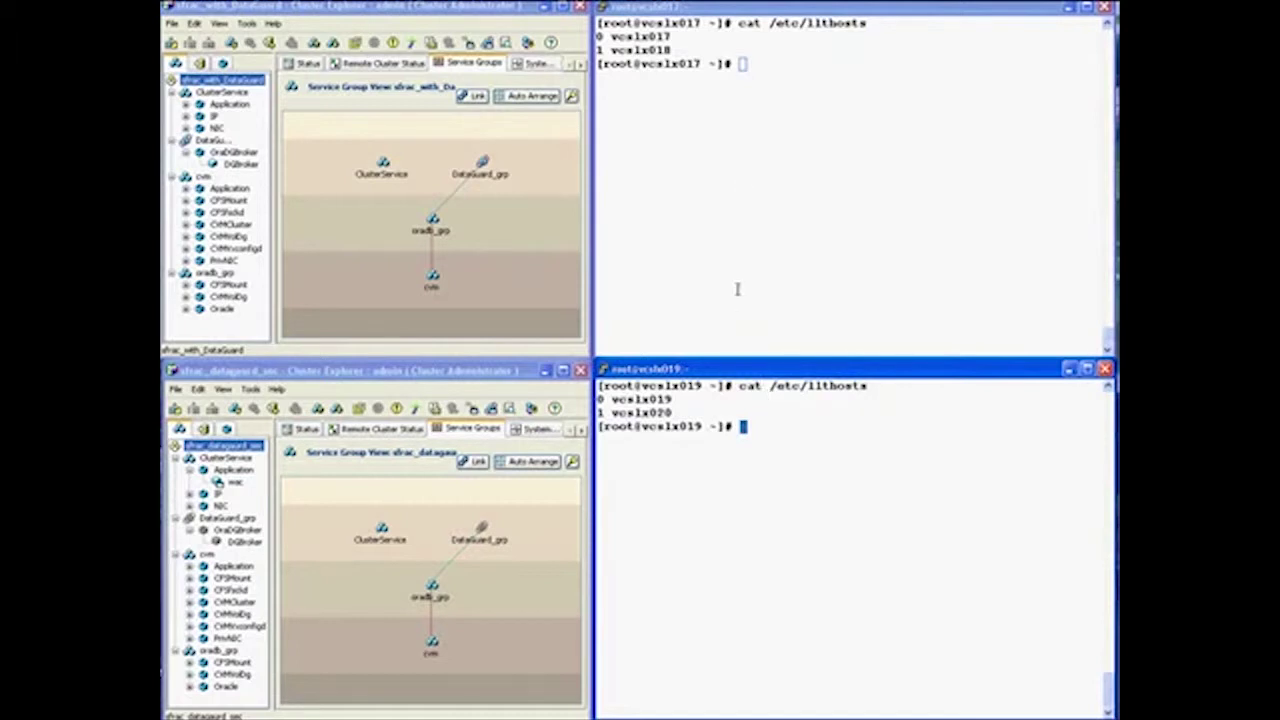
{"action": "left_click", "coordinate": [776, 73]}
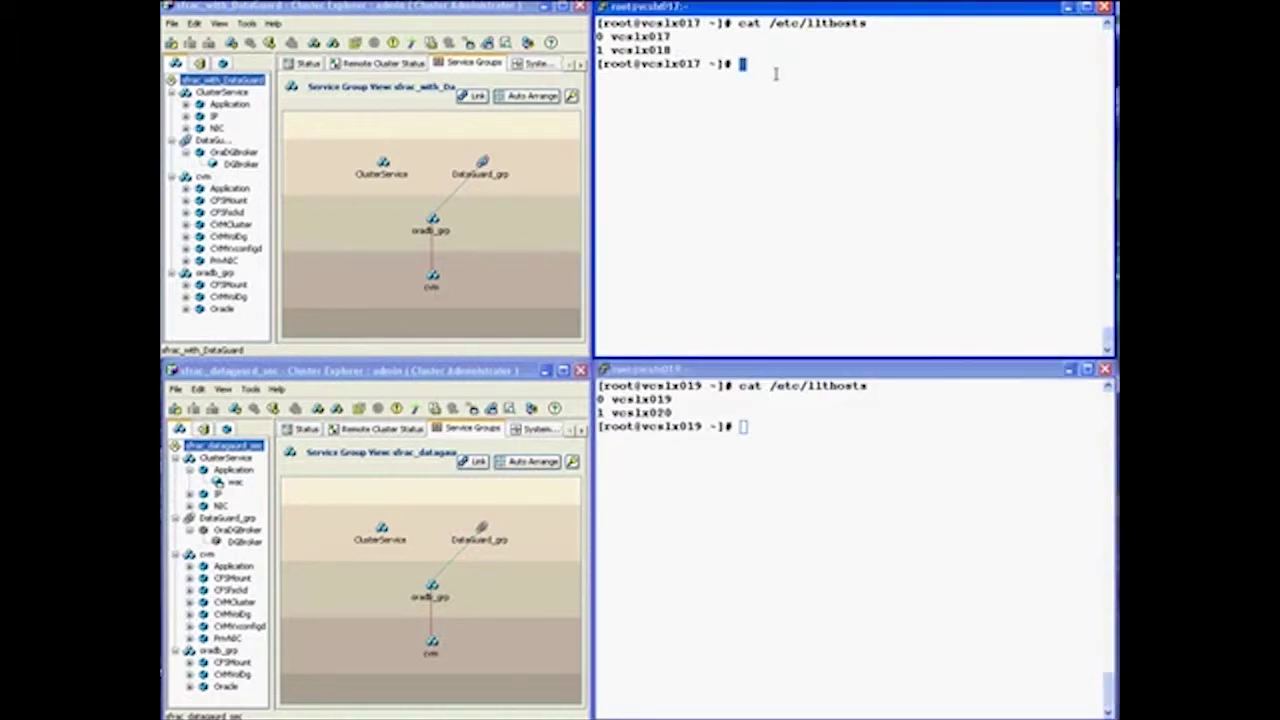
As the oracle user on vcslx017, start dgmgrl and log in as sys with the password
{"action": "type", "text": "su - oracle"}
{"action": "key", "text": "Return"}
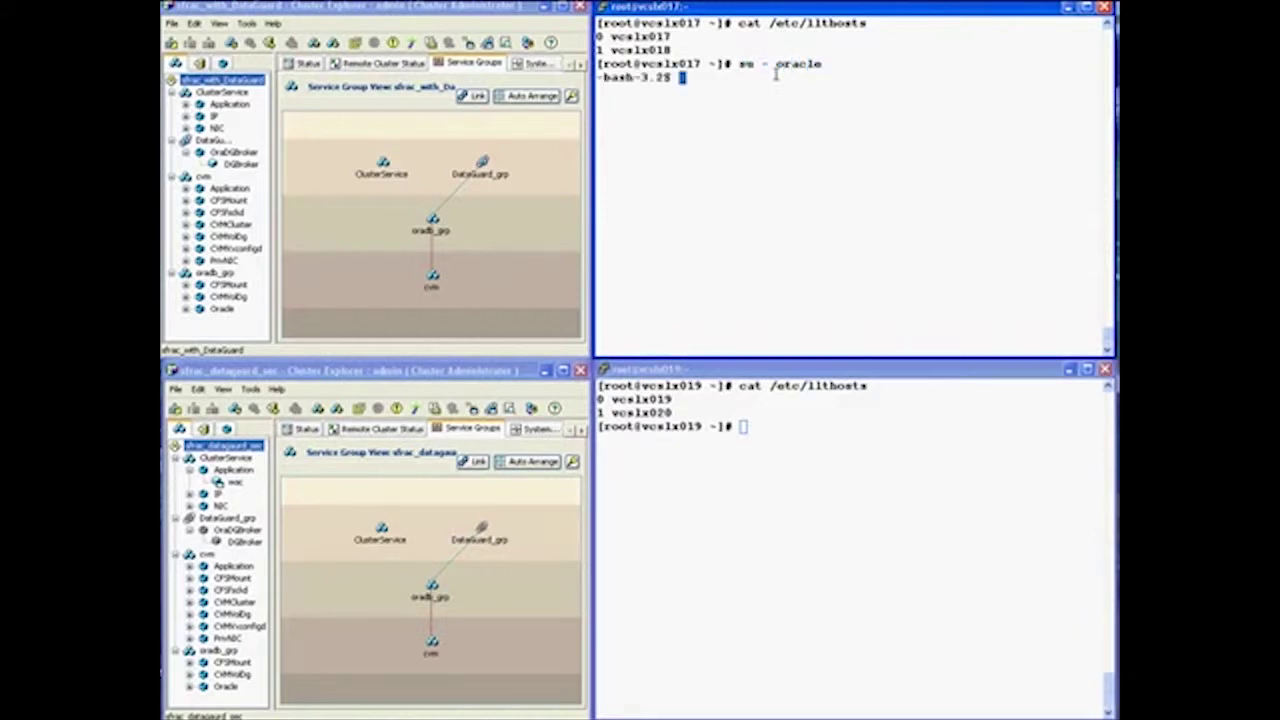
{"action": "key", "text": "Return"}
{"action": "key", "text": "Return"}
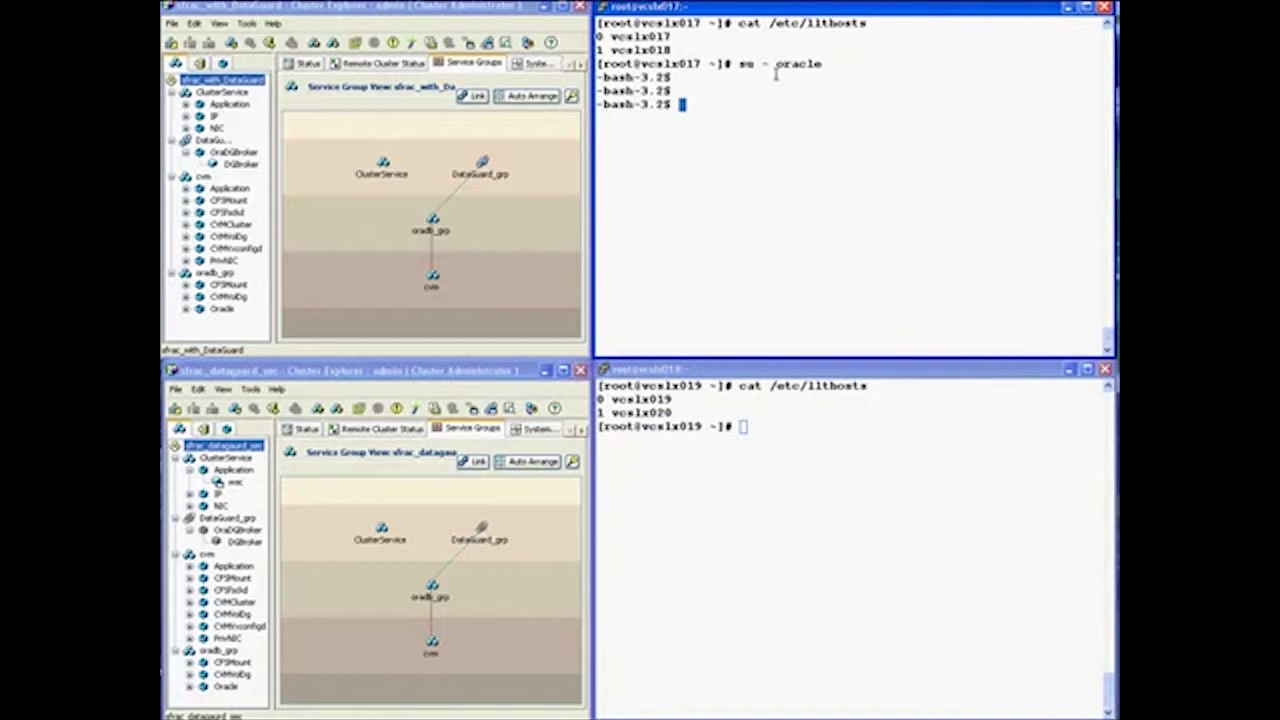
{"action": "type", "text": "dgmgrl"}
{"action": "key", "text": "Return"}
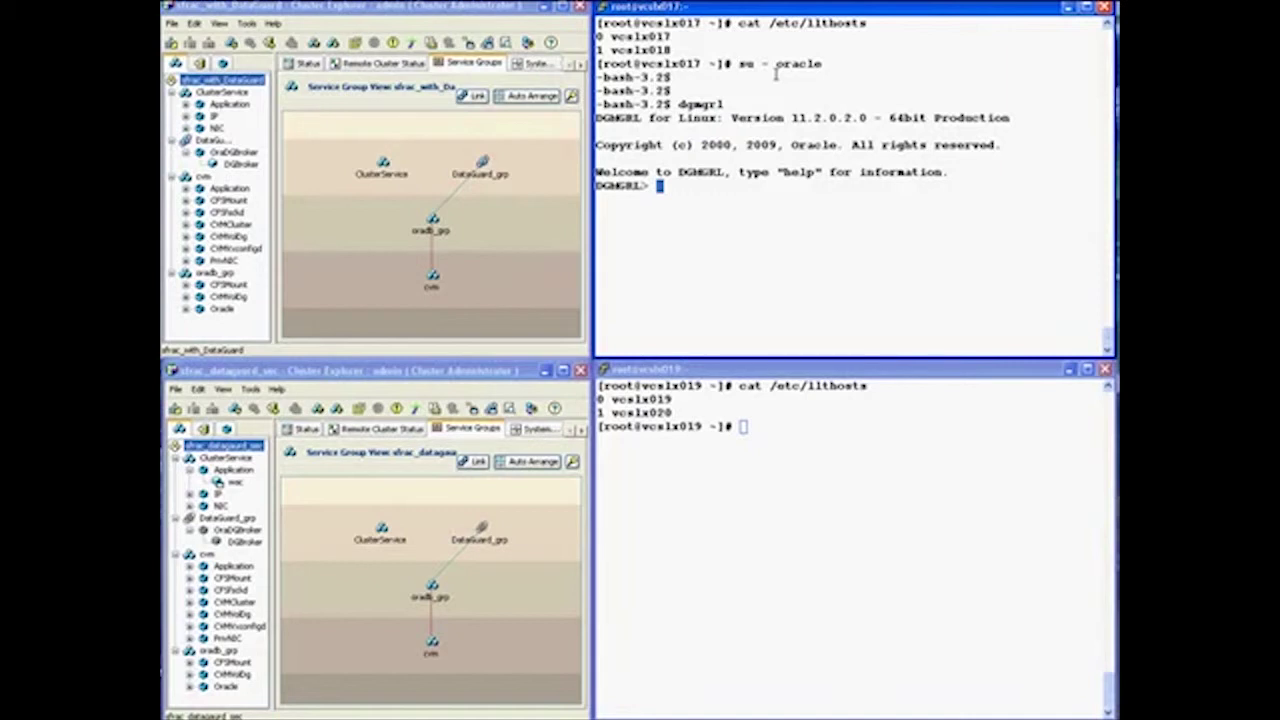
{"action": "type", "text": "connect sys /"}
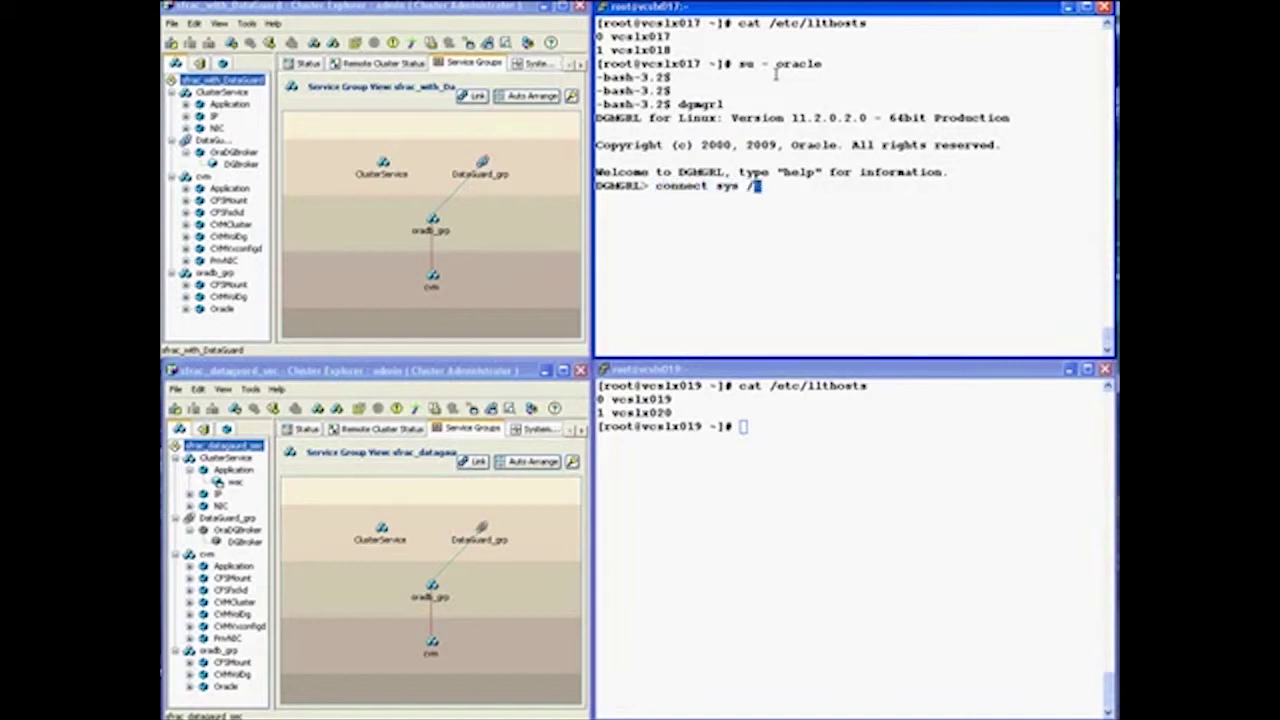
{"action": "type", "text": " vcs123"}
{"action": "key", "text": "Return"}
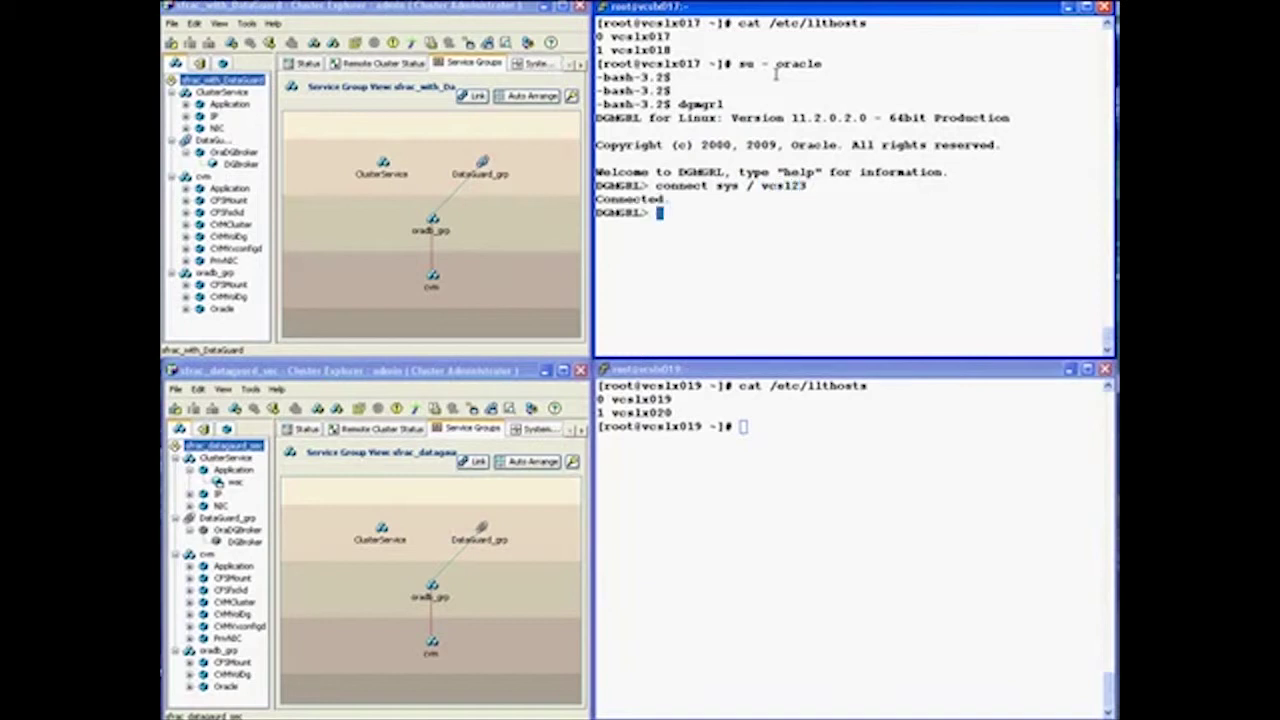
Show configuration to confirm pridb is primary and drdb physical standby, then exit the broker
{"action": "key", "text": "Return"}
{"action": "type", "text": "sho"}
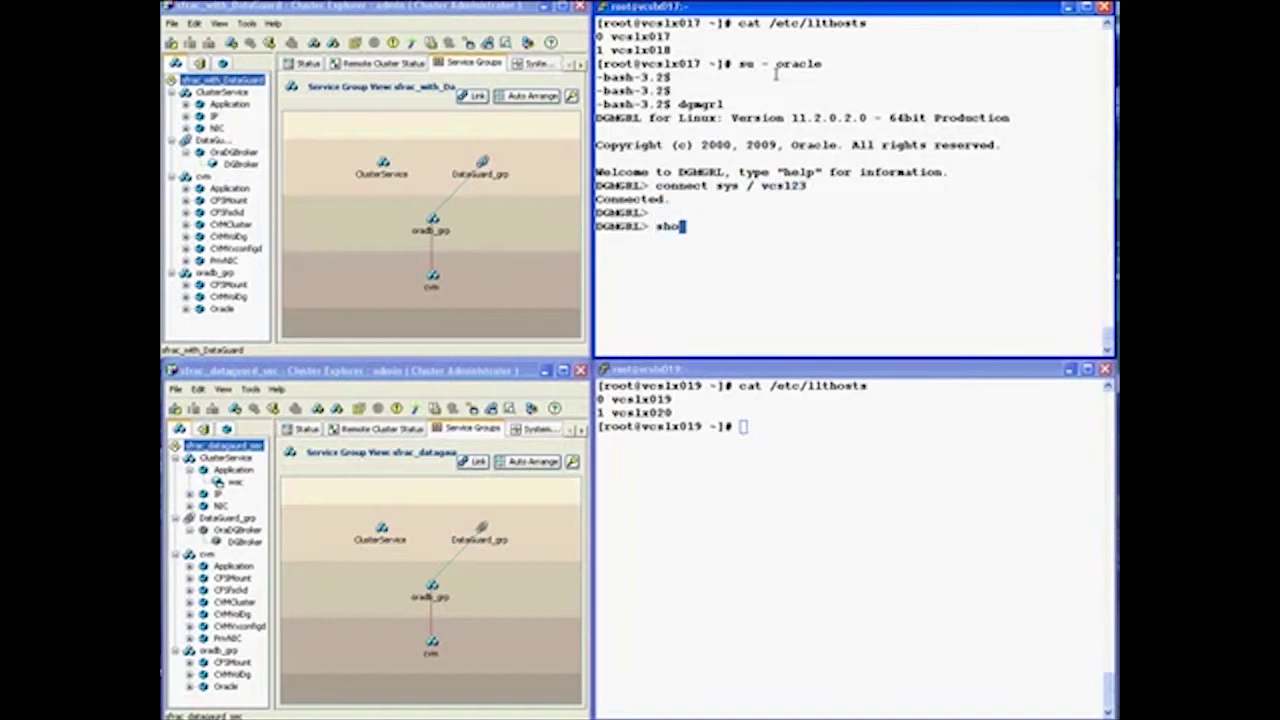
{"action": "type", "text": "w configuration"}
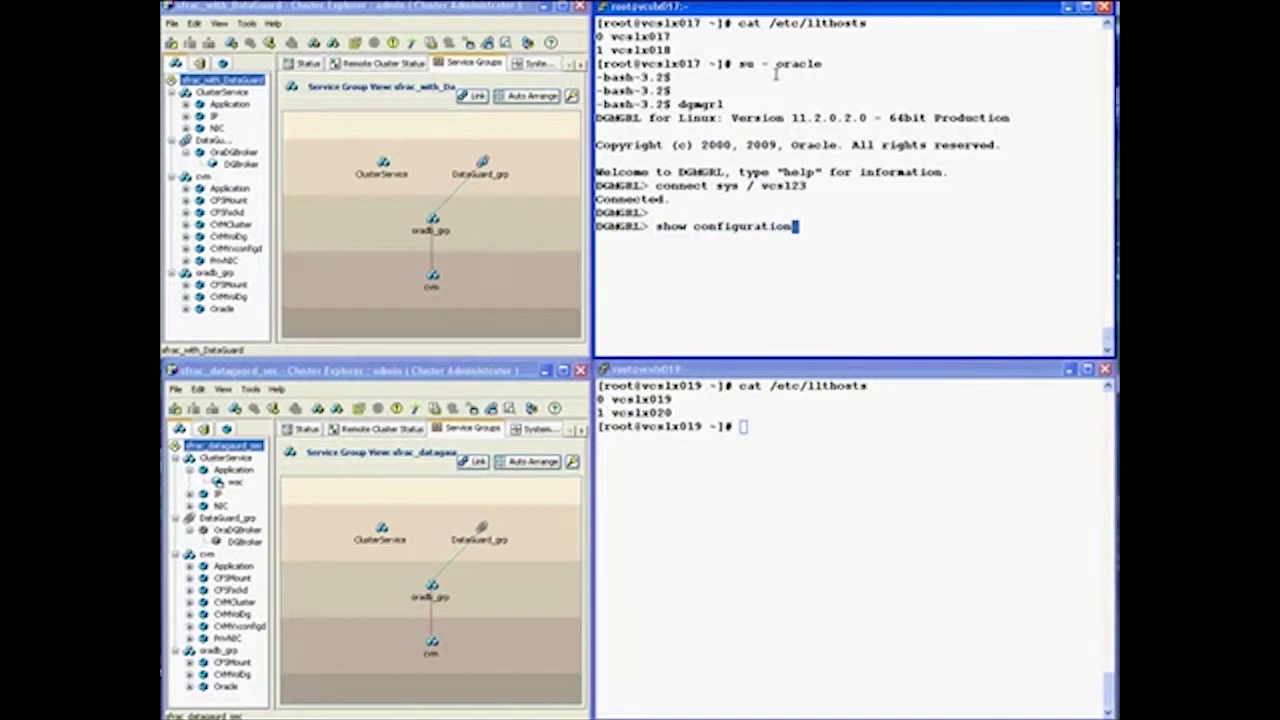
{"action": "key", "text": "Return"}
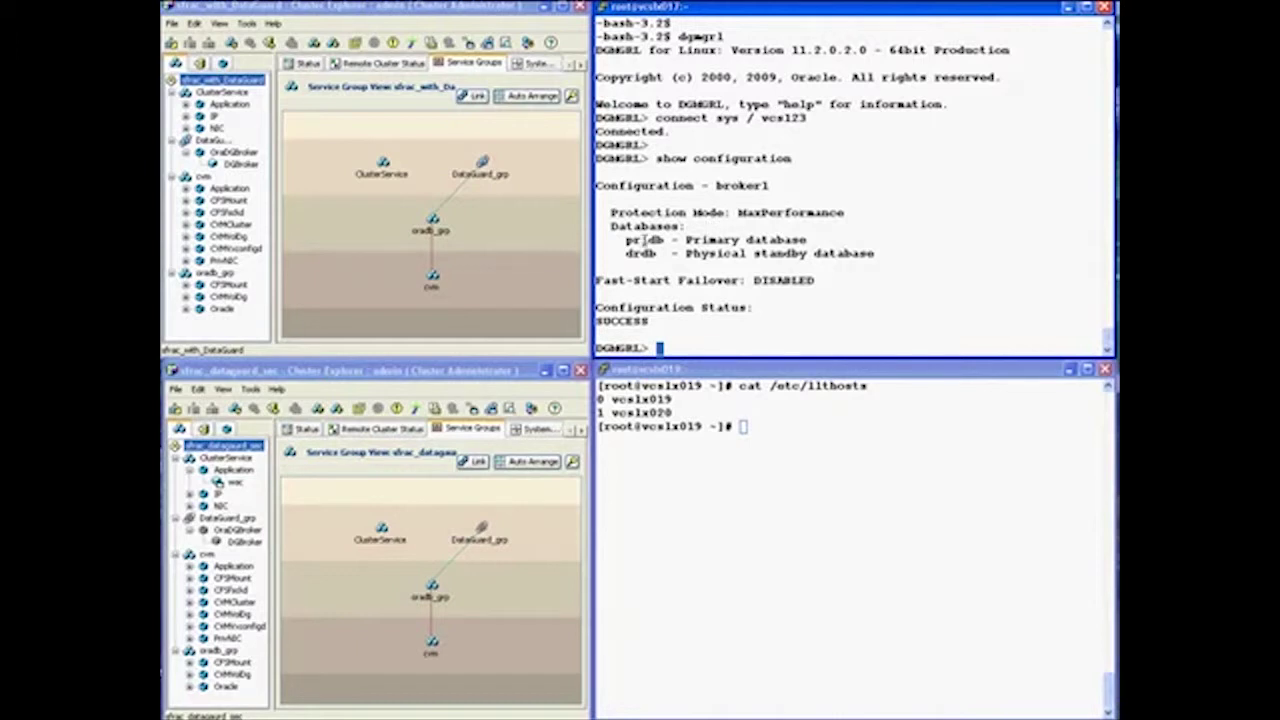
{"action": "left_click_drag", "start_coordinate": [624, 242], "coordinate": [807, 242]}
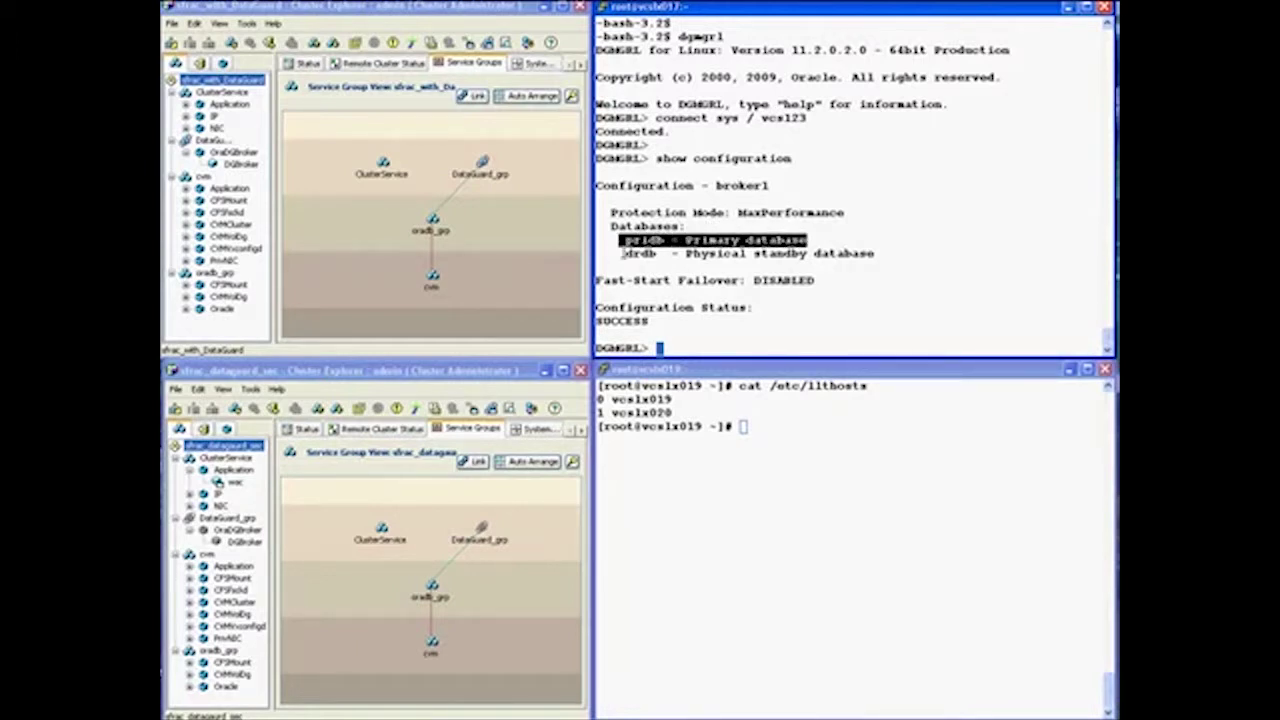
{"action": "left_click_drag", "start_coordinate": [622, 253], "coordinate": [1000, 254]}
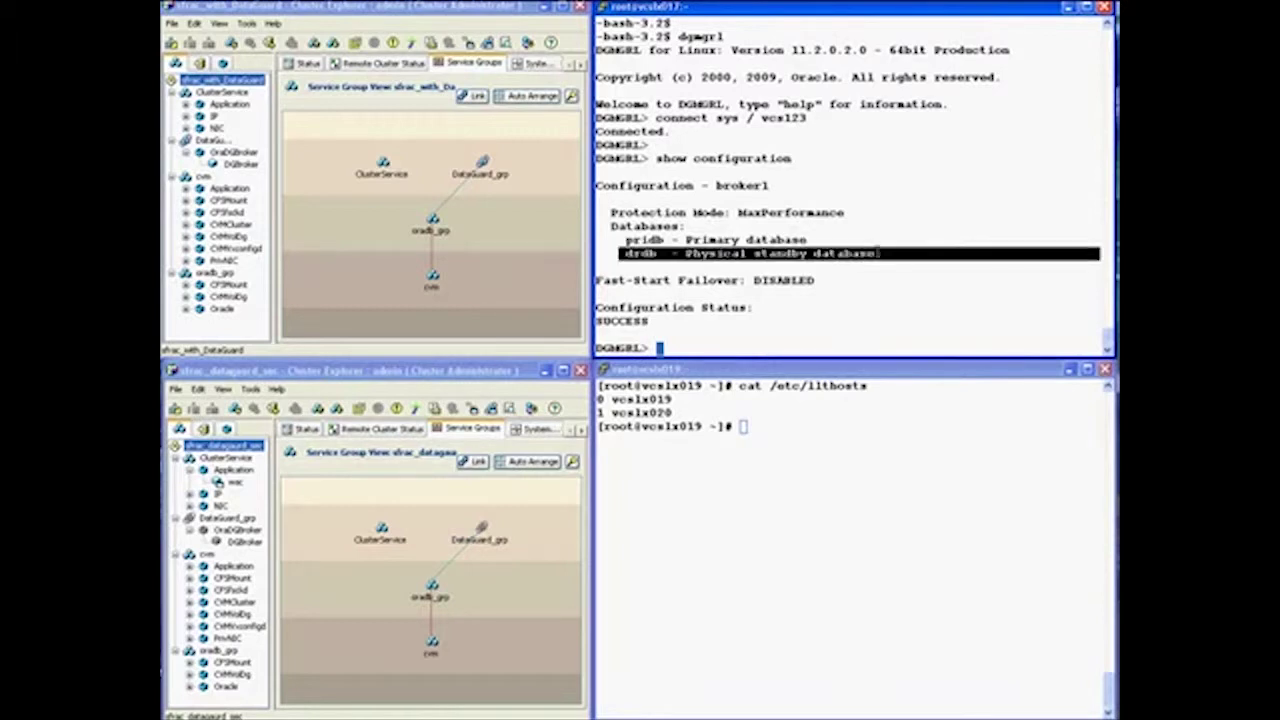
{"action": "left_click", "coordinate": [734, 340]}
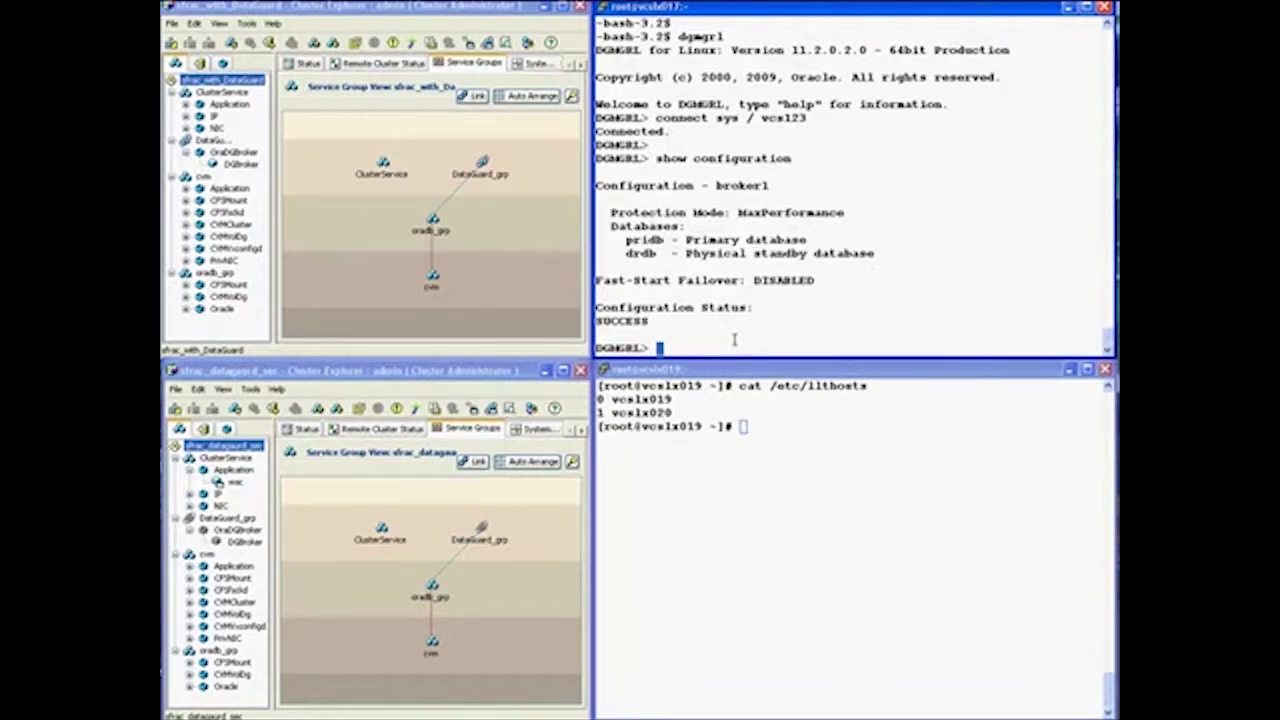
{"action": "type", "text": "exit"}
{"action": "key", "text": "Return"}
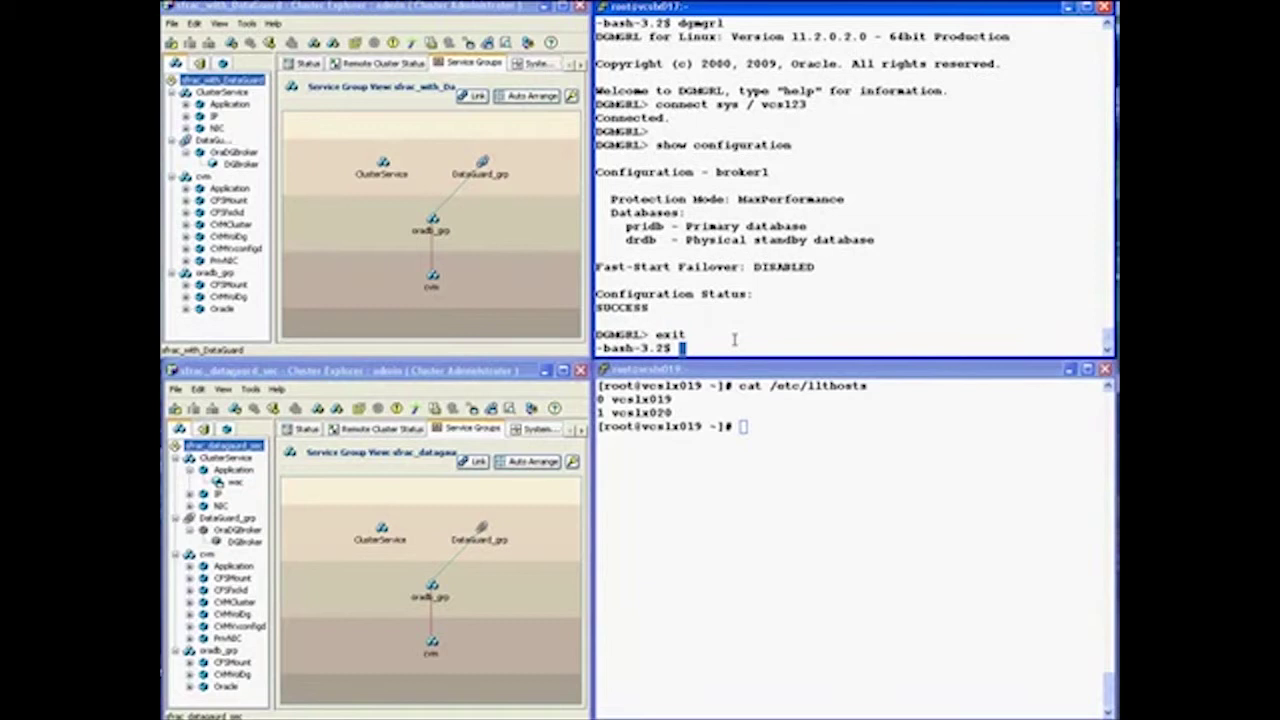
{"action": "key", "text": "Return"}
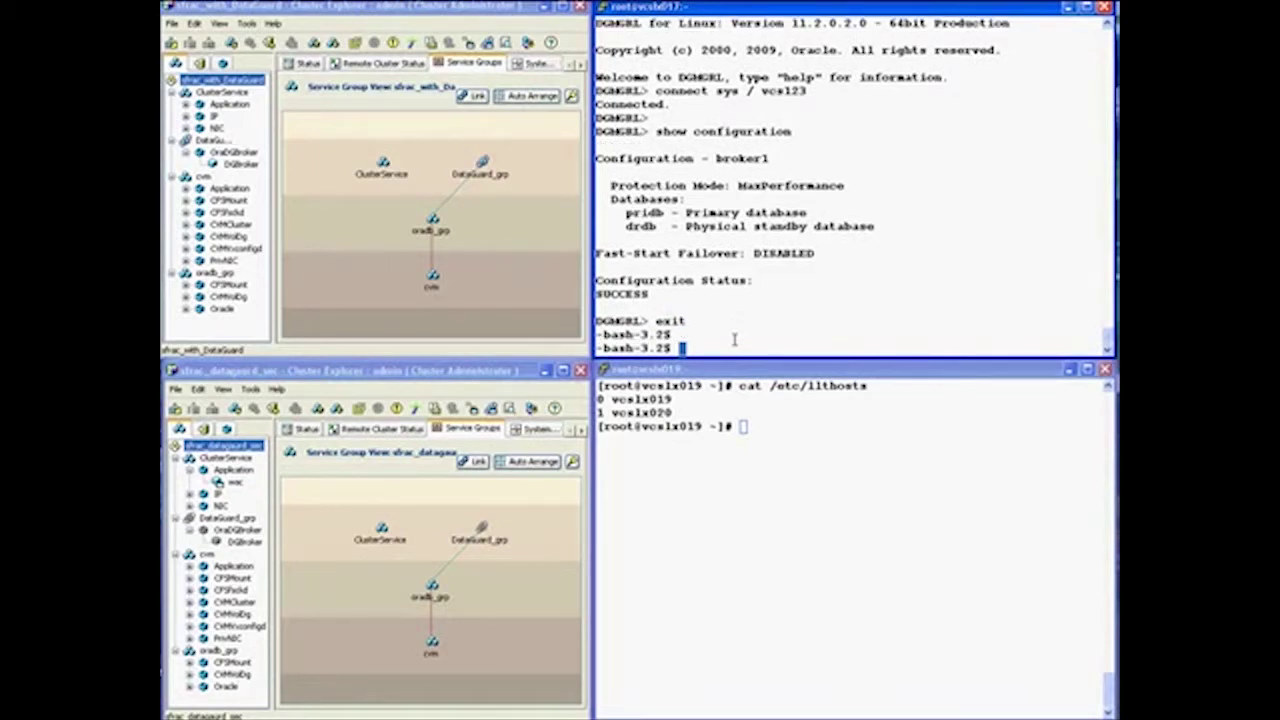
Run srvctl stop database -d pridb on vcslx017 to stop the primary database
{"action": "type", "text": "srvctl stop database "}
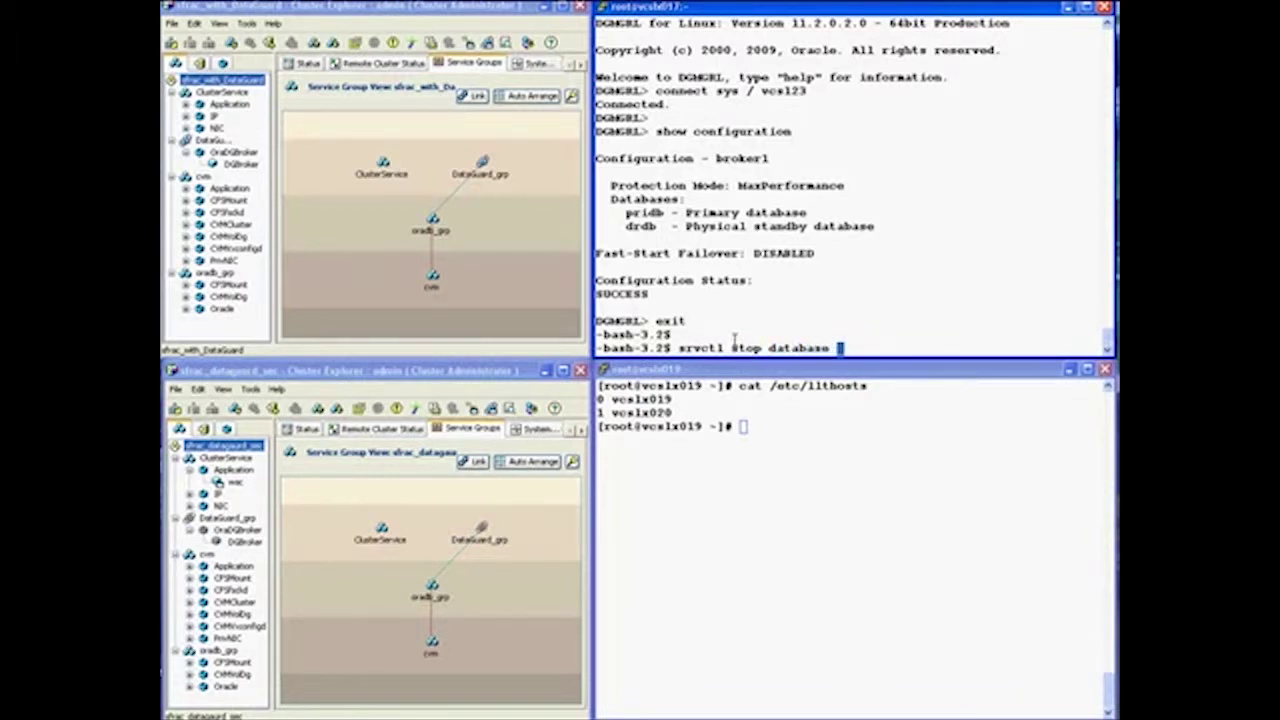
{"action": "type", "text": "-d pridb"}
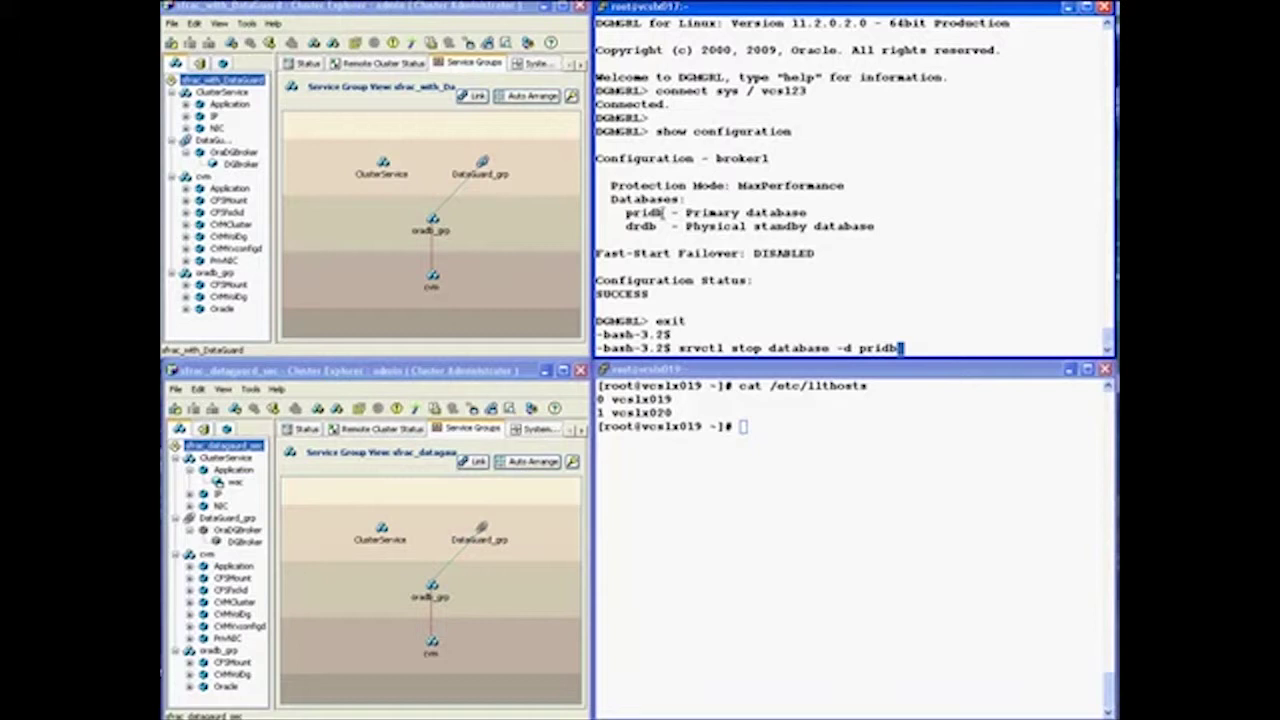
{"action": "left_click_drag", "start_coordinate": [632, 212], "coordinate": [806, 213]}
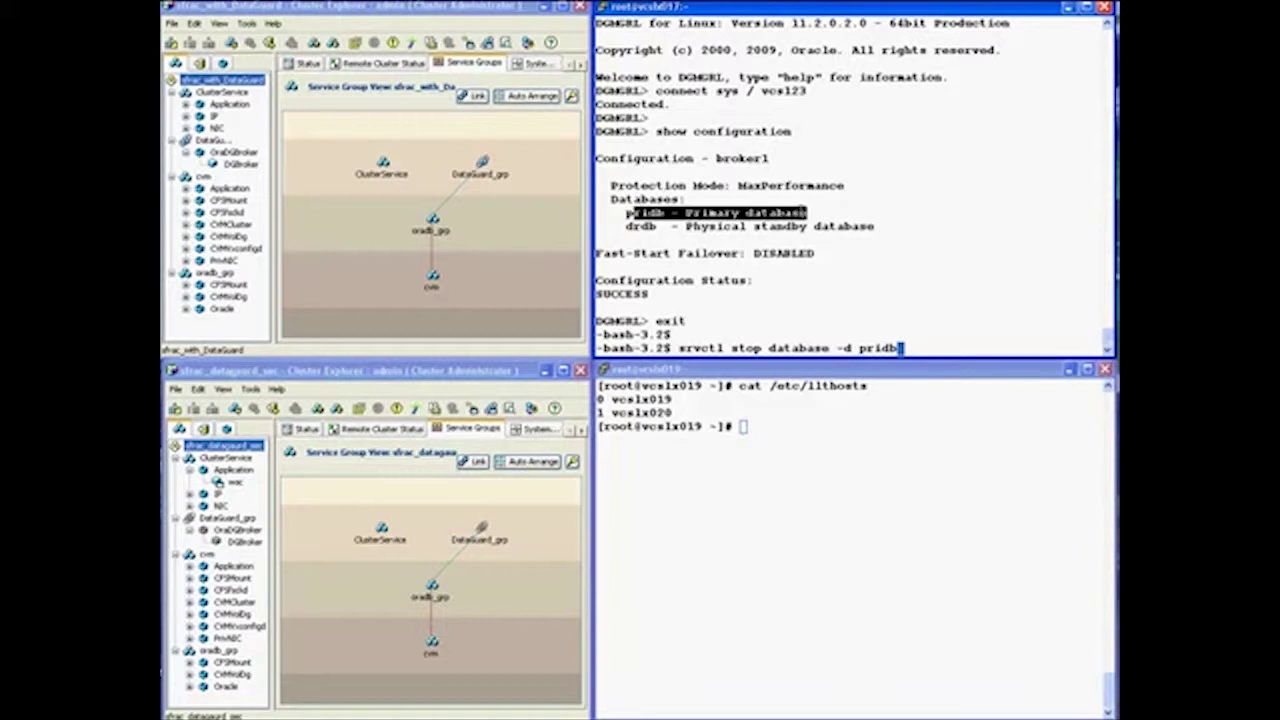
{"action": "key", "text": "Return"}
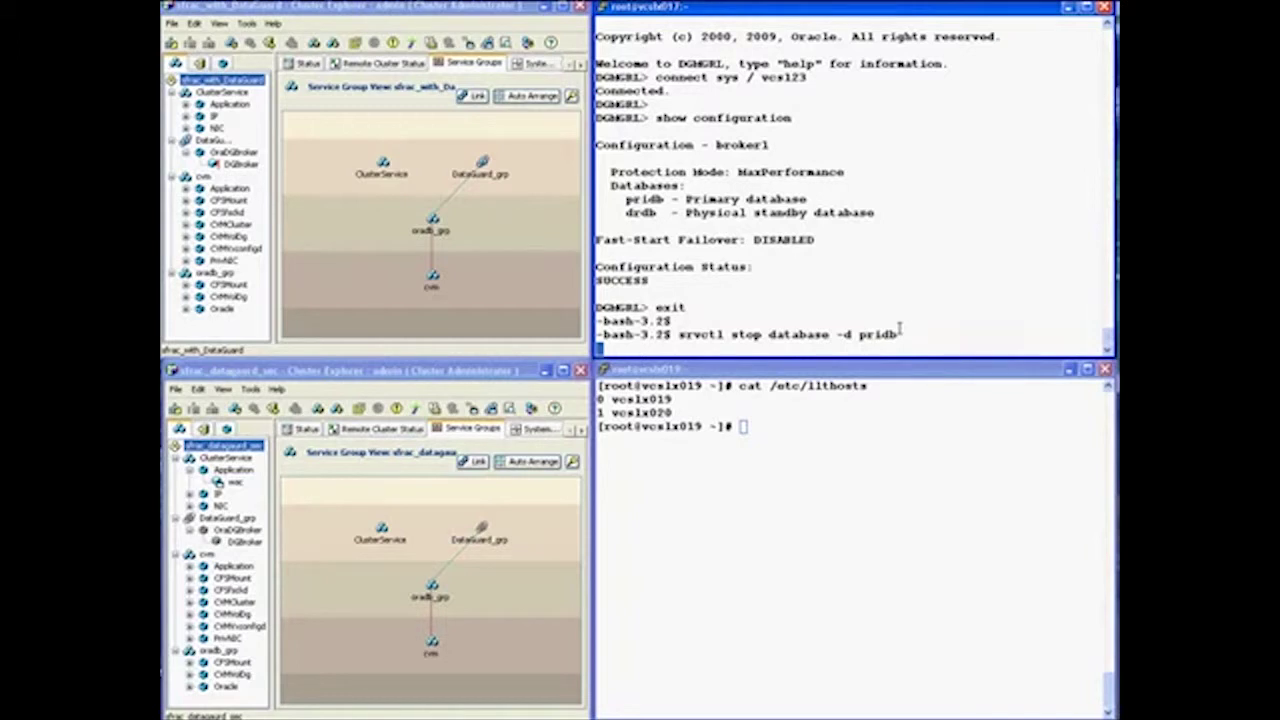
{"action": "left_click", "coordinate": [775, 428]}
{"action": "type", "text": "hagrp"}
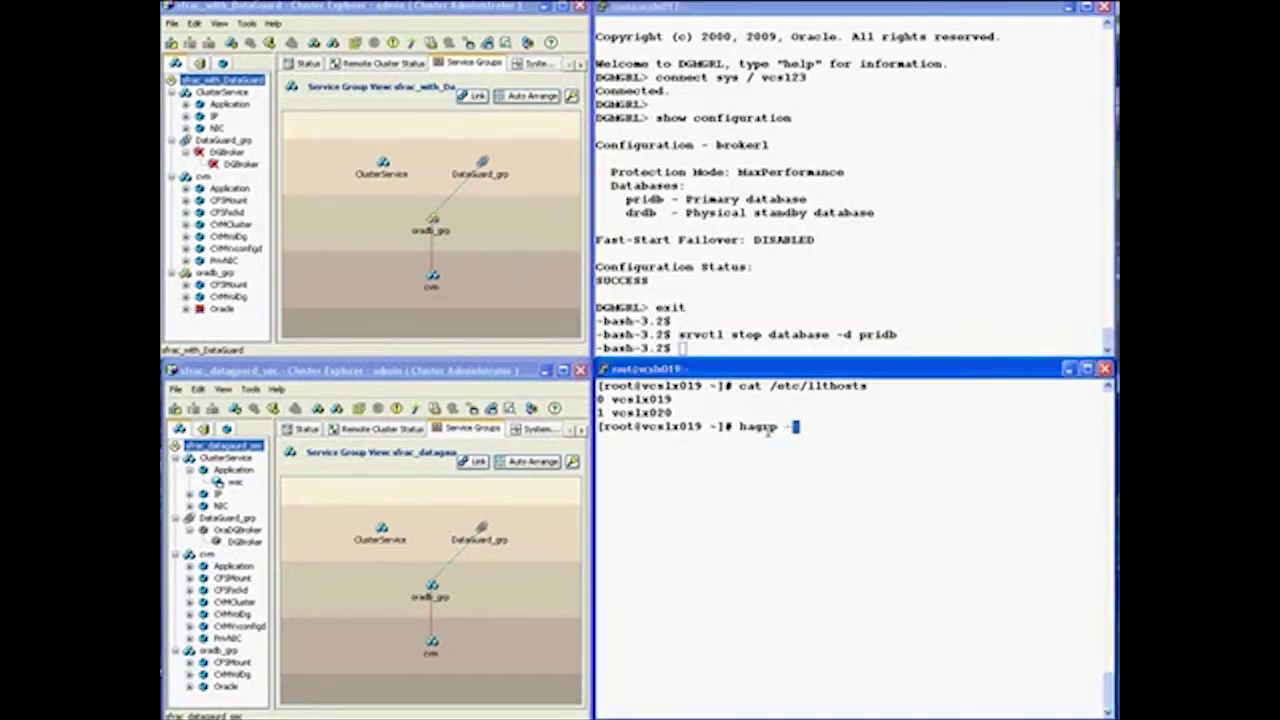
{"action": "type", "text": " -state"}
List service group states, then run hagrp -online -force DataGuard_grp -sys vcslx019 and check DGBroker
{"action": "key", "text": "Return"}
{"action": "key", "text": "Return"}
{"action": "key", "text": "Return"}
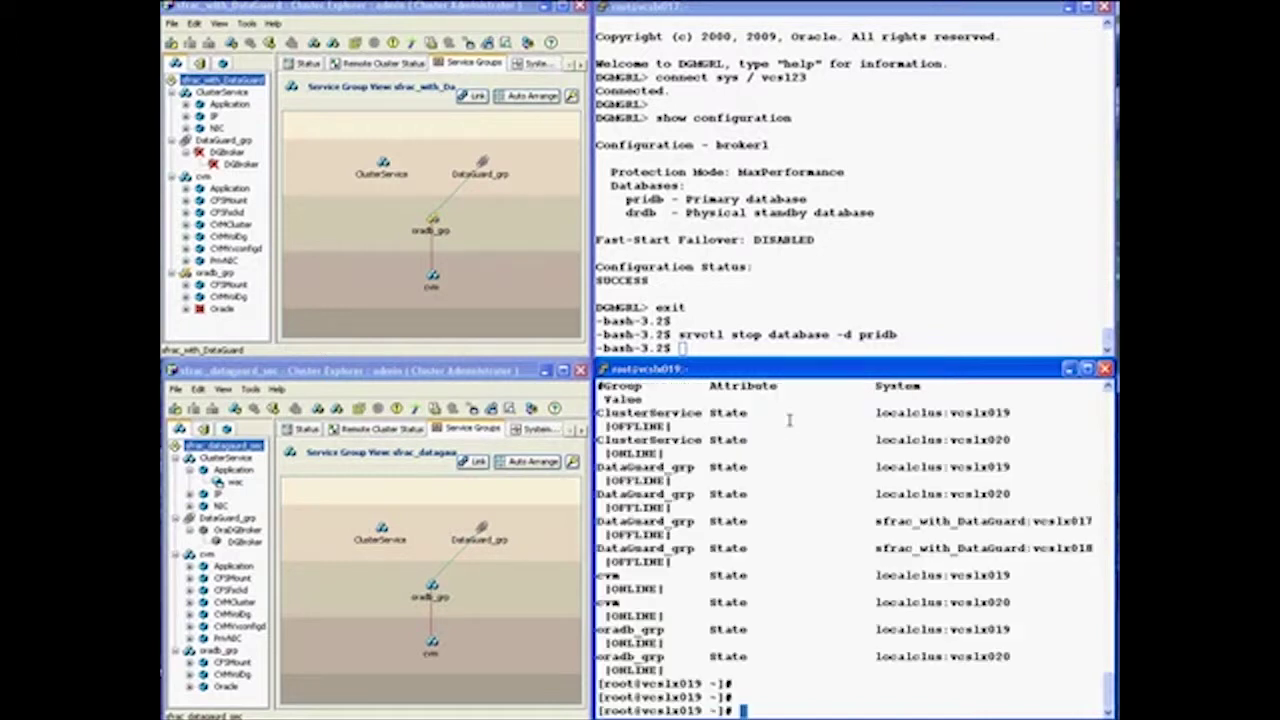
{"action": "double_click", "coordinate": [645, 521]}
{"action": "type", "text": "hagrp -online -force DataGuard_grp -sys vcslx0"}
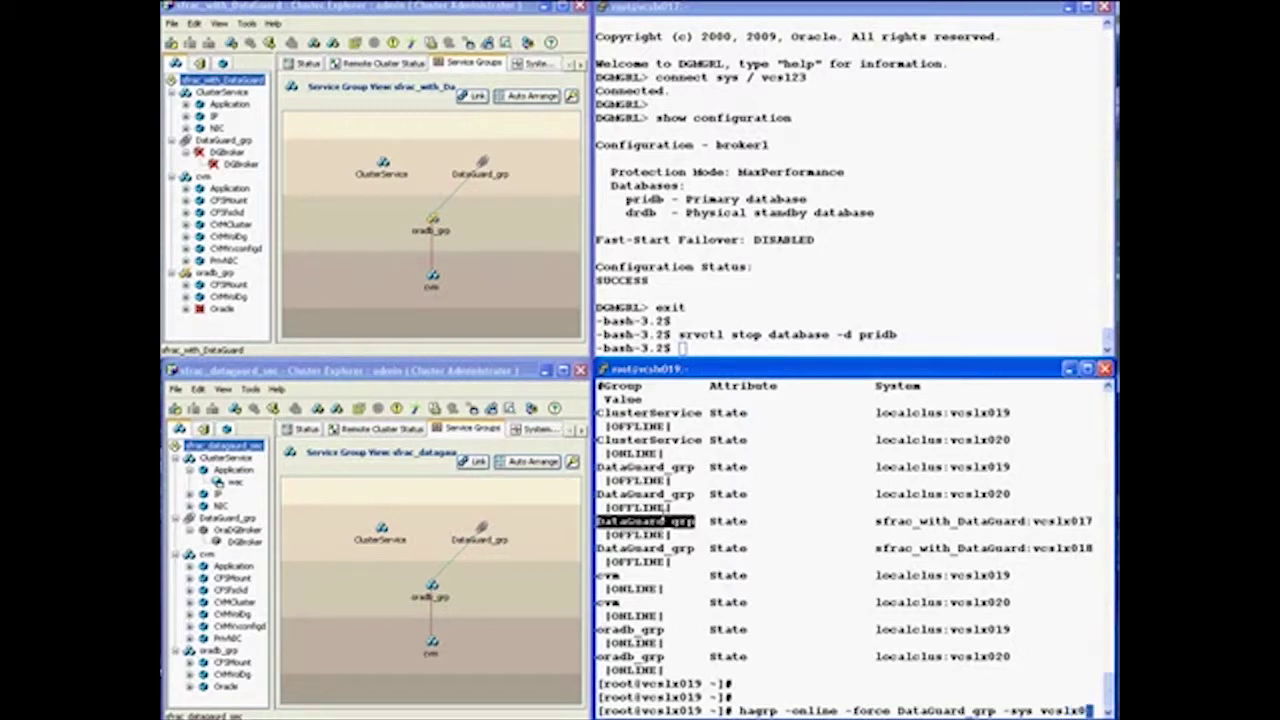
{"action": "type", "text": "19"}
{"action": "key", "text": "Return"}
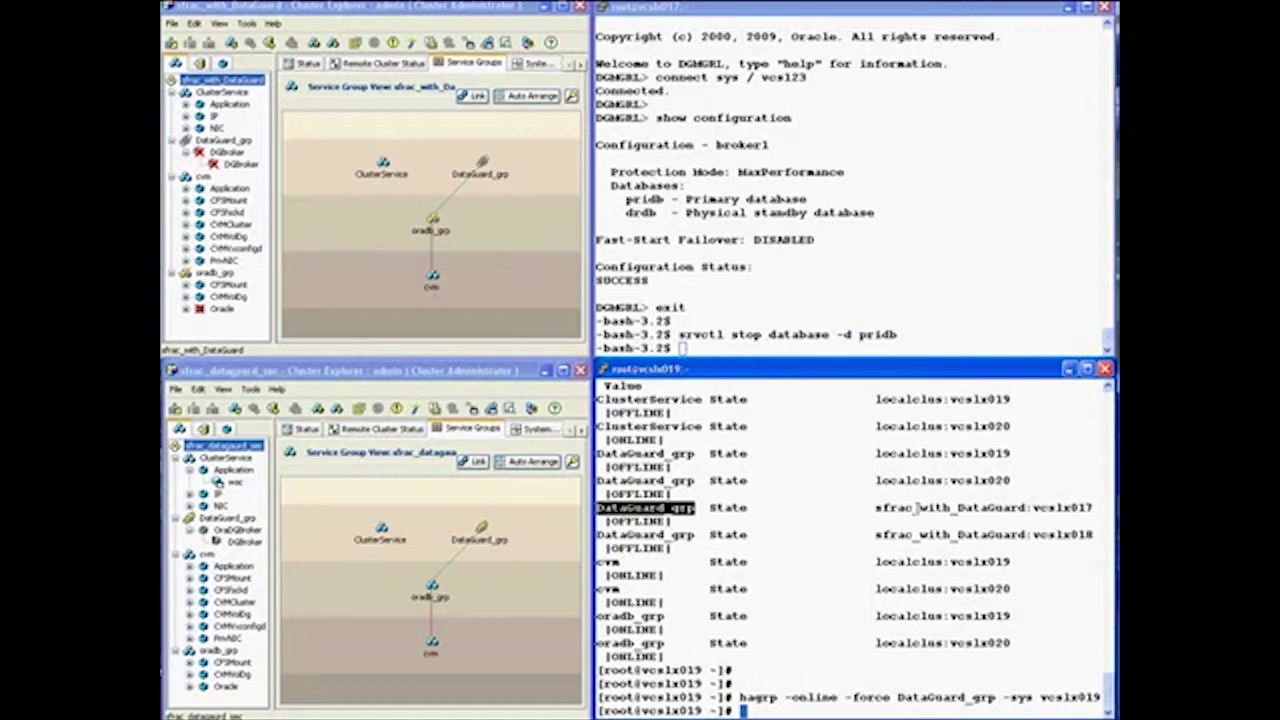
{"action": "left_click_drag", "start_coordinate": [1100, 697], "coordinate": [740, 697]}
{"action": "left_click", "coordinate": [240, 543]}
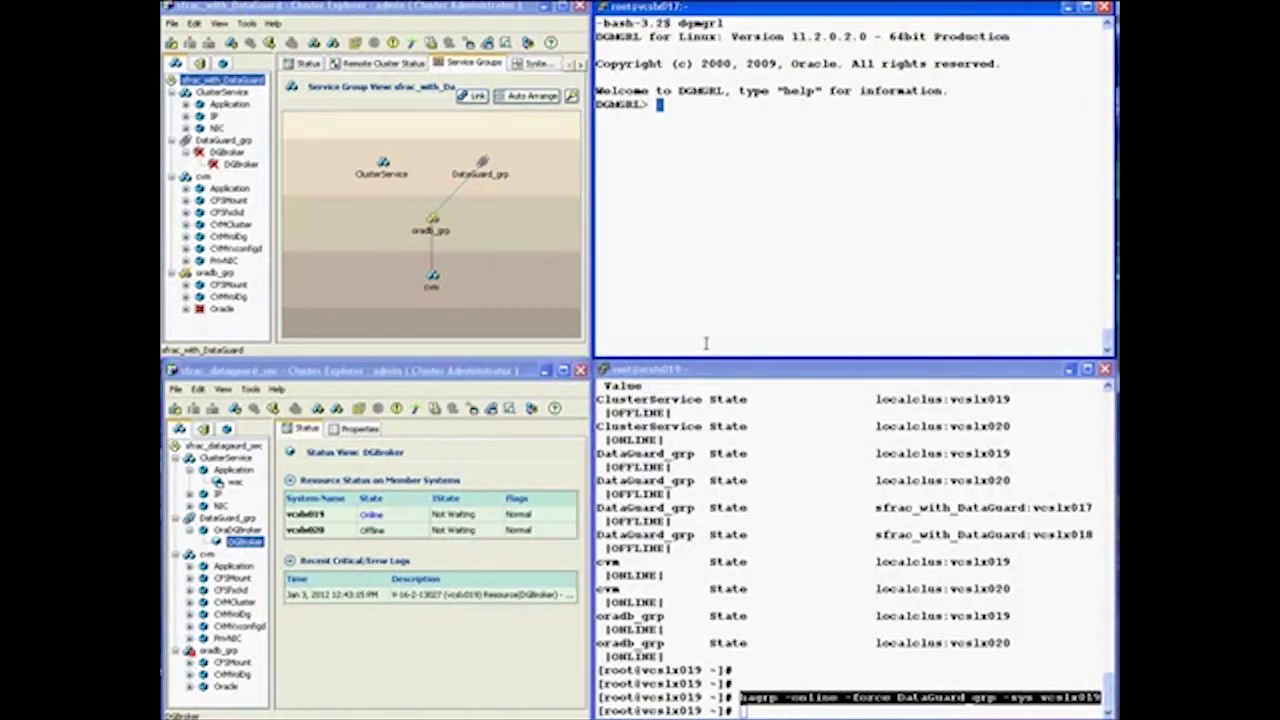
Log into the broker as sys on vcslx017 and show configuration, getting ORA-01034 ORACLE not available
{"action": "type", "text": "connect sys"}
{"action": "type", "text": " / vcs"}
{"action": "type", "text": "123"}
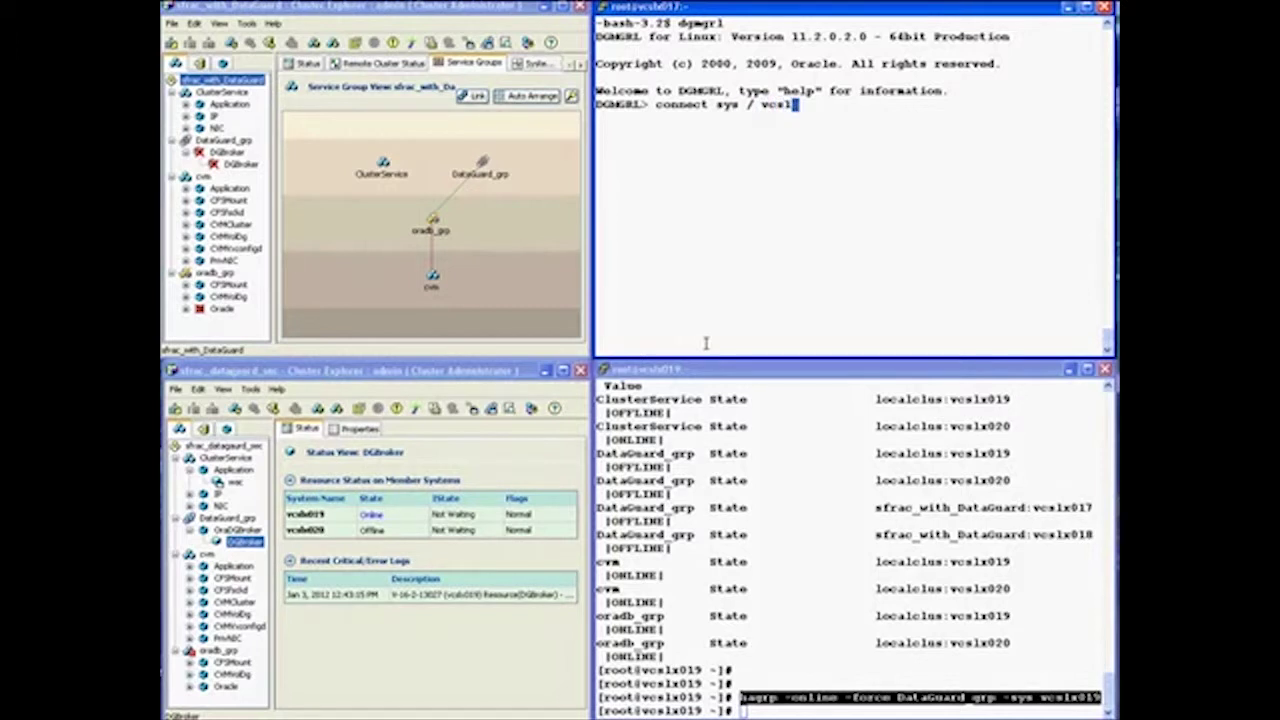
{"action": "key", "text": "Return"}
{"action": "key", "text": "Return"}
{"action": "type", "text": "sh"}
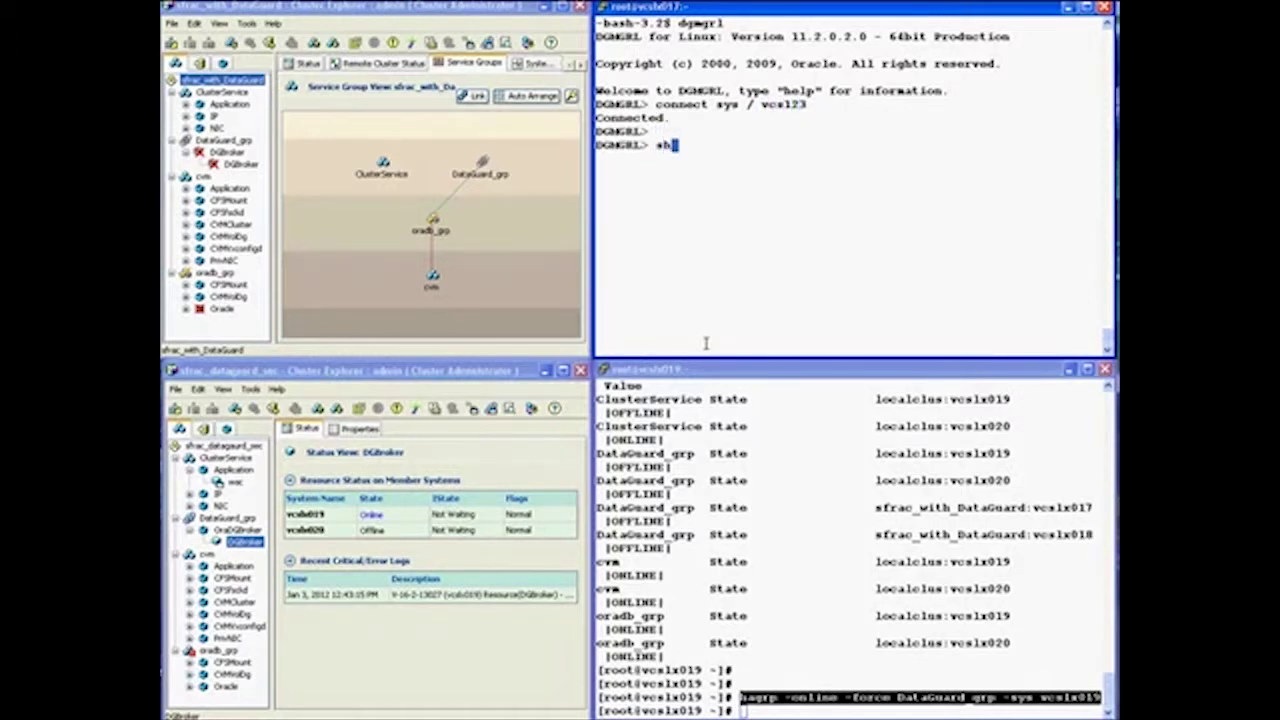
{"action": "type", "text": "ow configuration"}
{"action": "key", "text": "Return"}
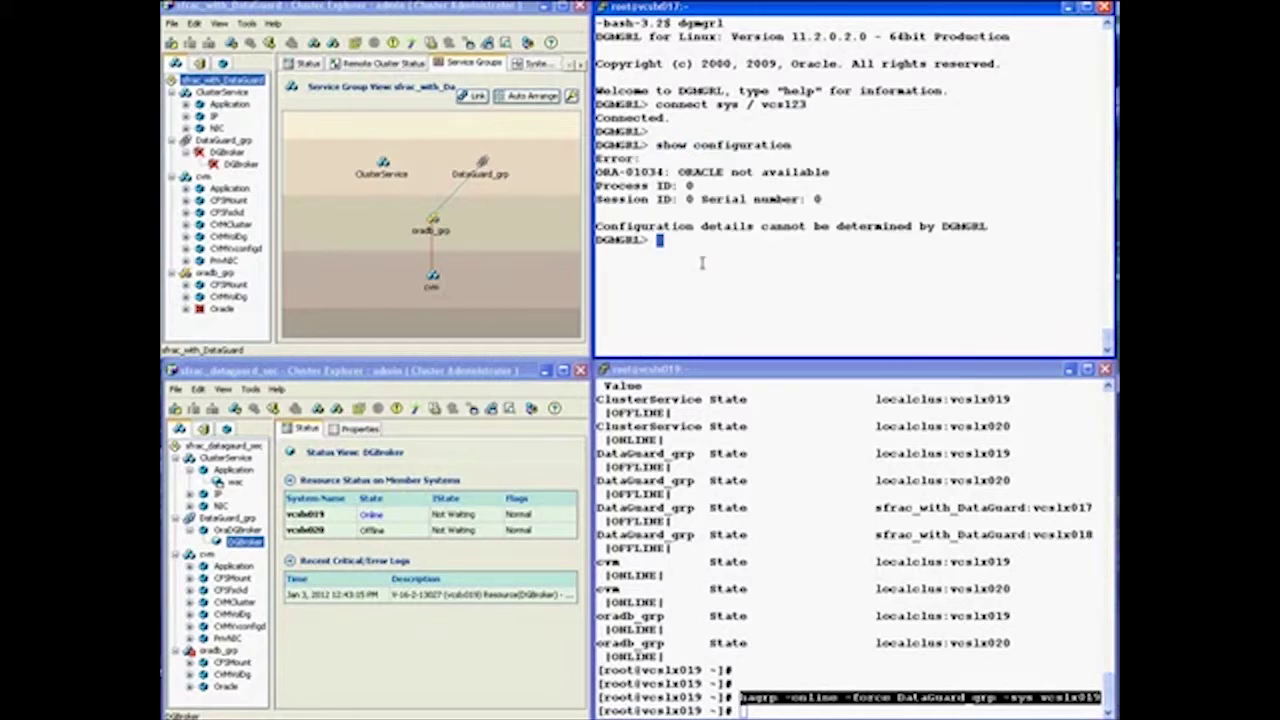
{"action": "type", "text": "exit"}
{"action": "key", "text": "Return"}
{"action": "key", "text": "Return"}
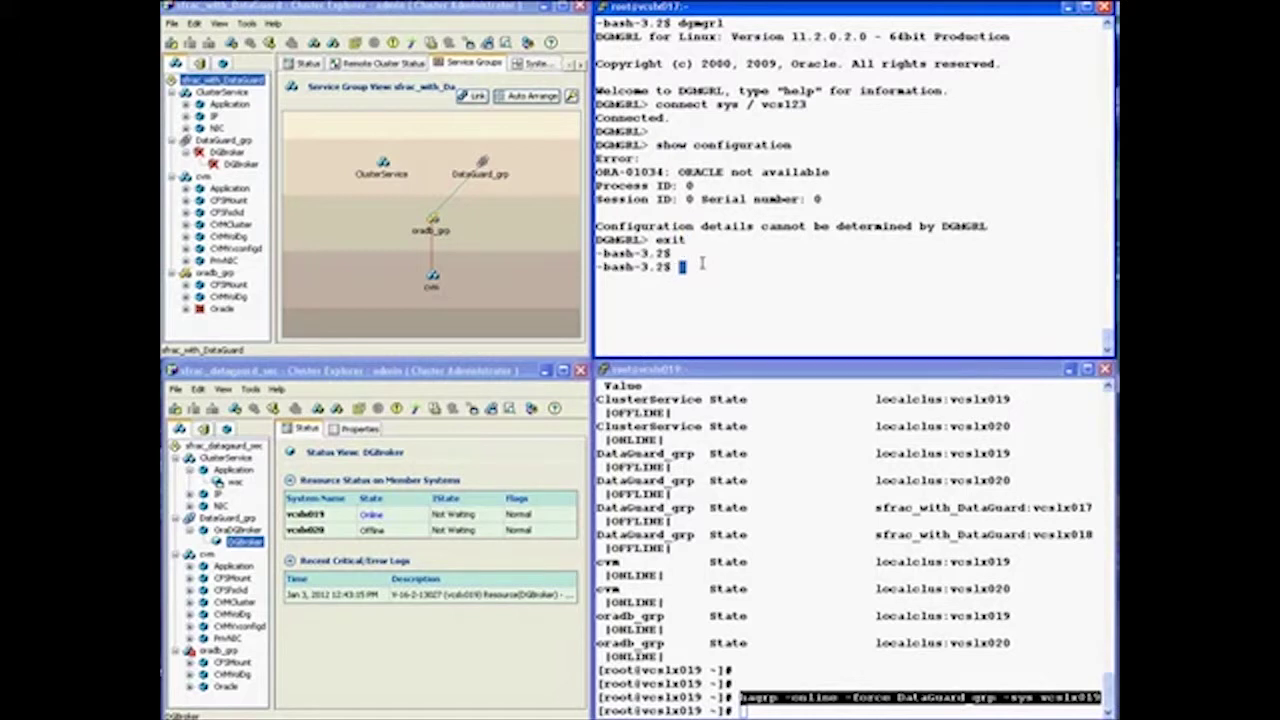
Recall and run sqlplus "/ as sysdba" to connect to the idle instance
{"action": "key", "text": "ctrl+r"}
{"action": "type", "text": "sq"}
{"action": "key", "text": "Right"}
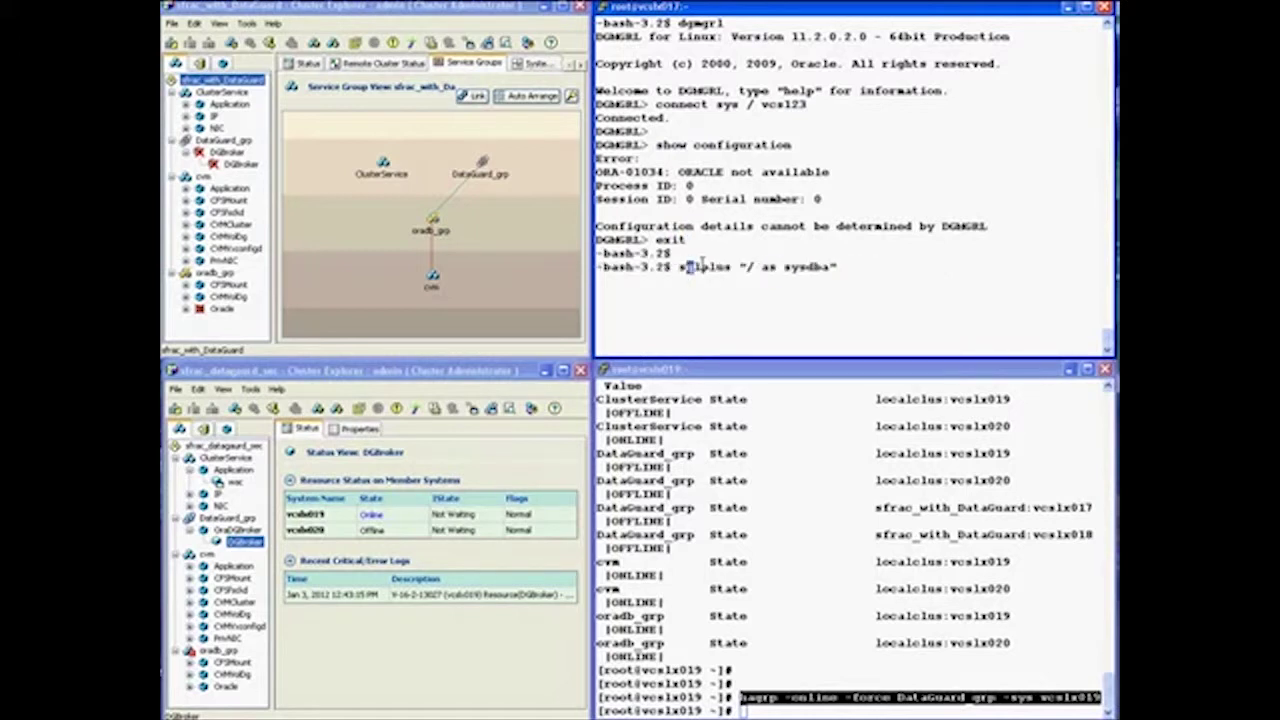
{"action": "key", "text": "Return"}
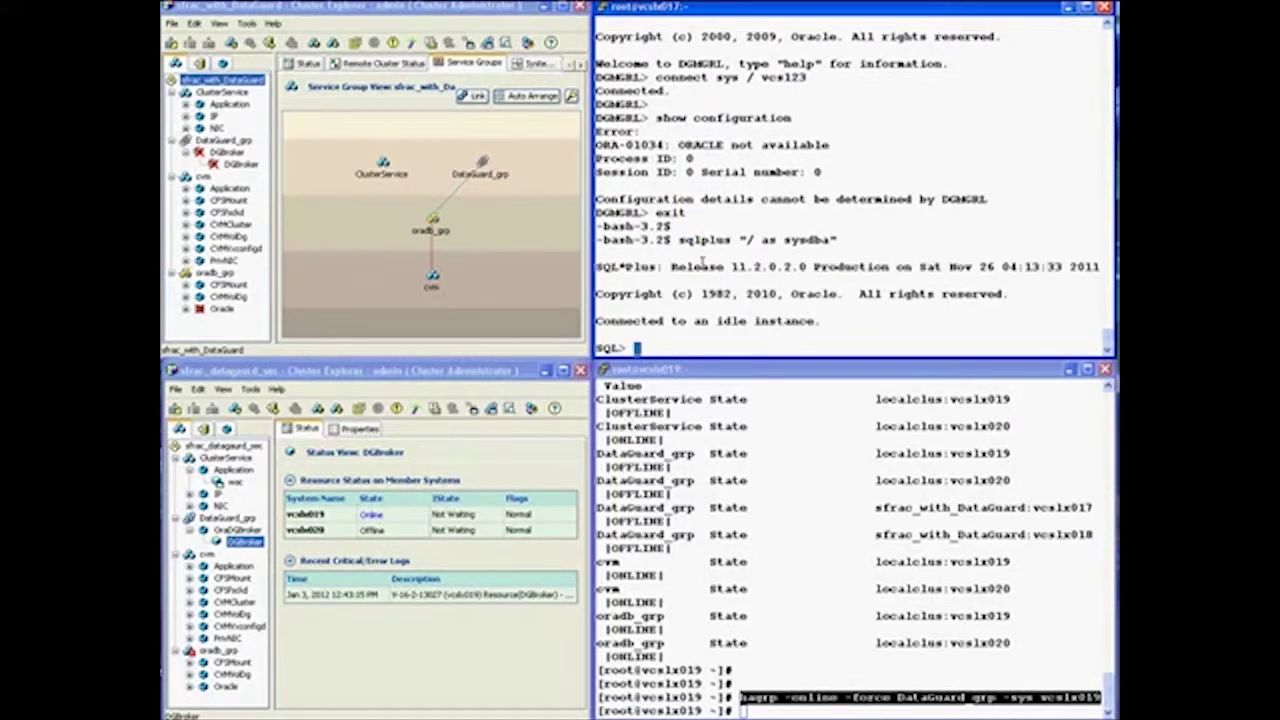
Log the vcslx017 DGMGRL session in as sys with the password, then go to the vcslx019 terminal
{"action": "key", "text": "Return"}
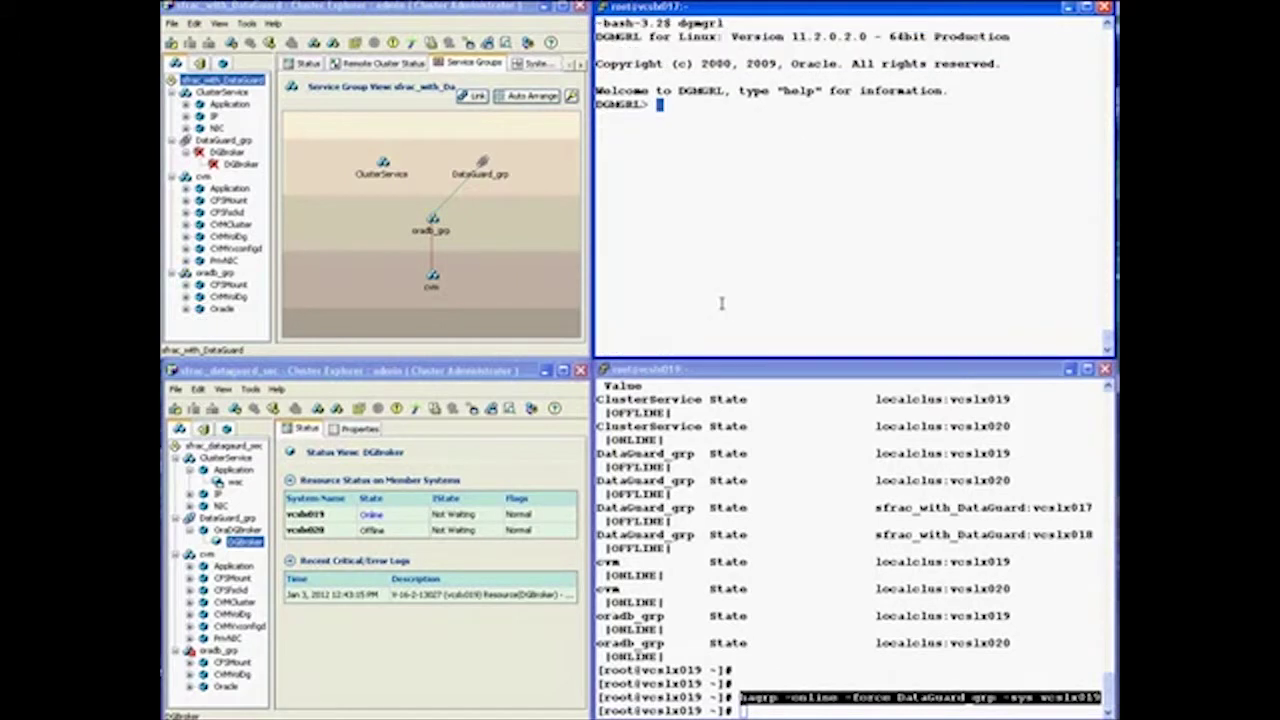
{"action": "type", "text": "connect sys / vcs"}
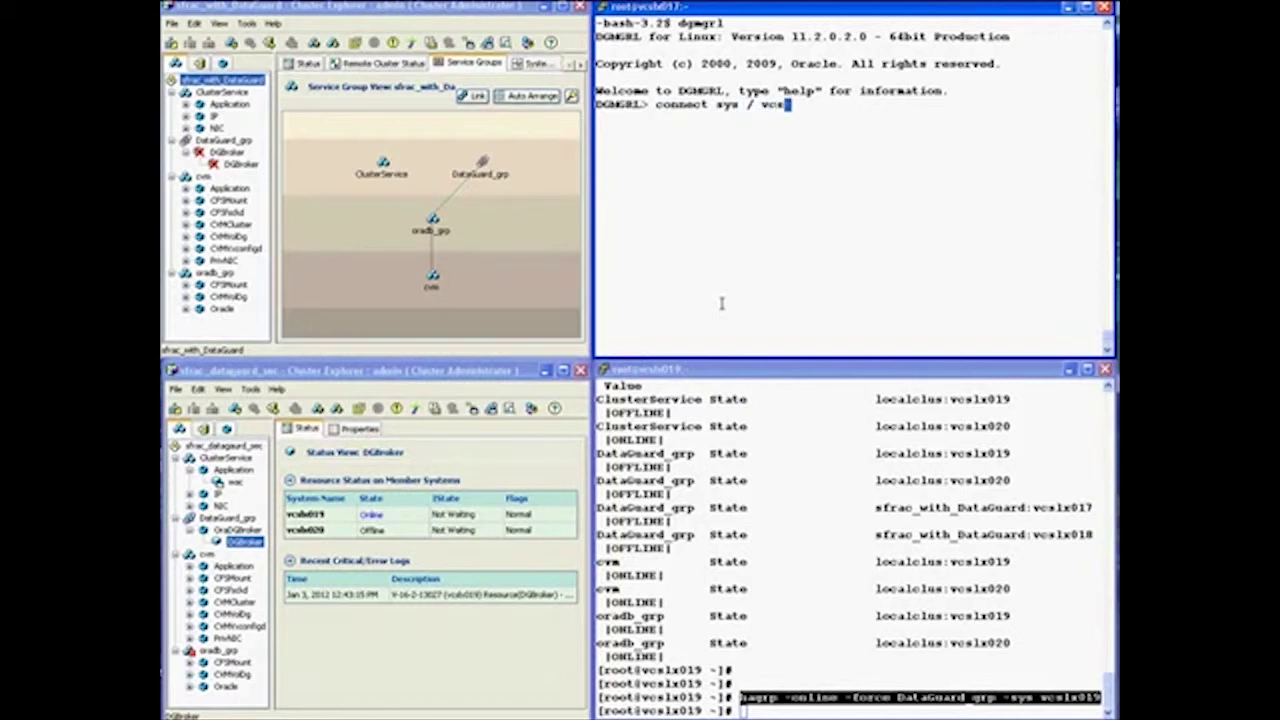
{"action": "type", "text": "123"}
{"action": "key", "text": "Return"}
{"action": "key", "text": "Return"}
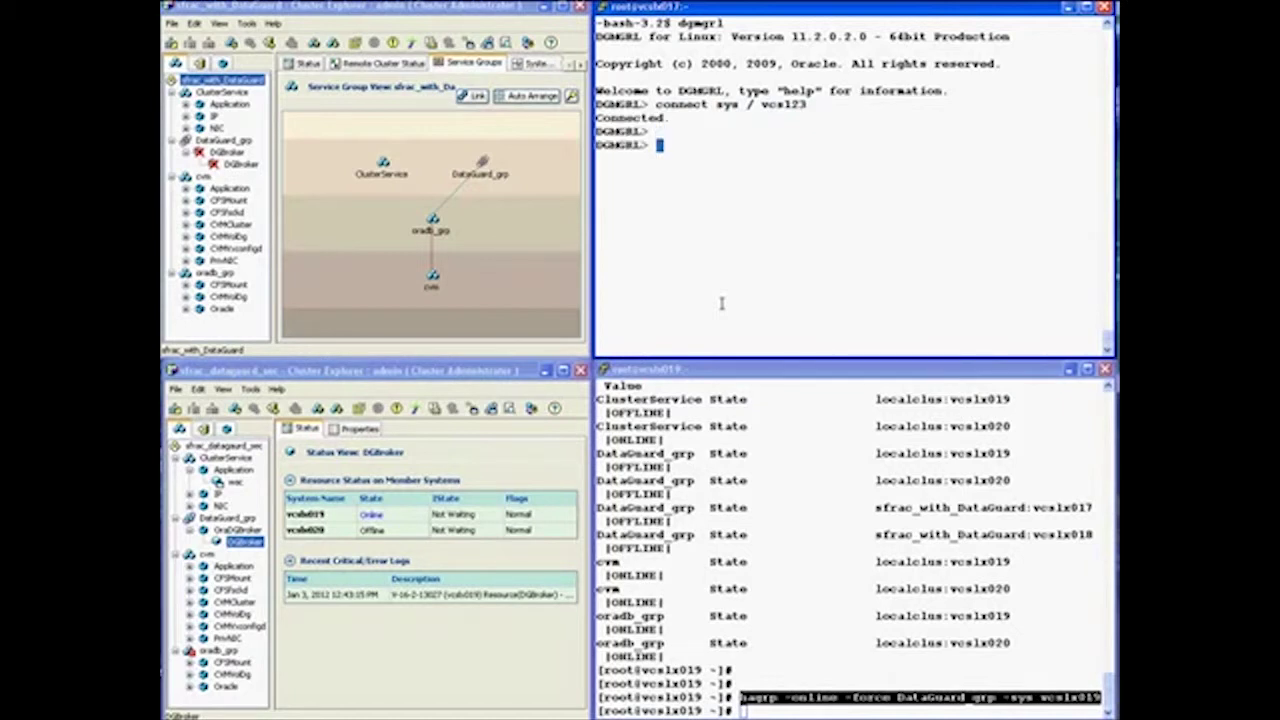
{"action": "left_click", "coordinate": [744, 708]}
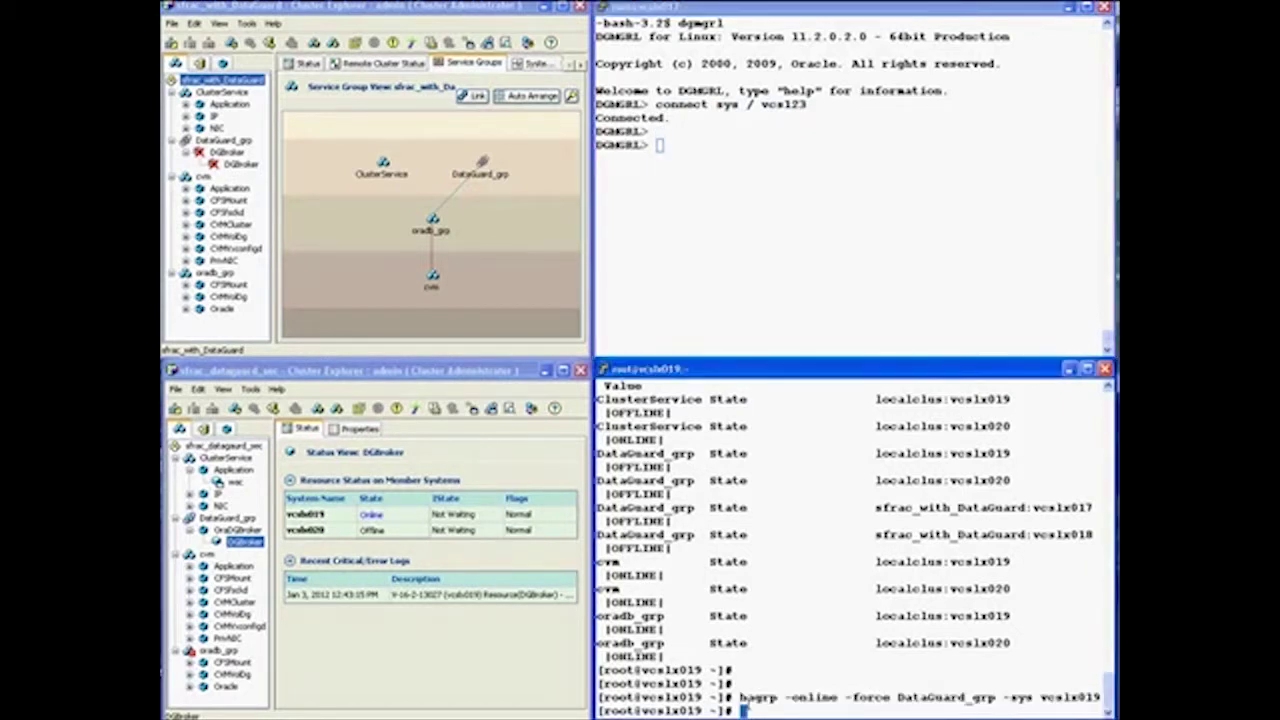
{"action": "key", "text": "Return"}
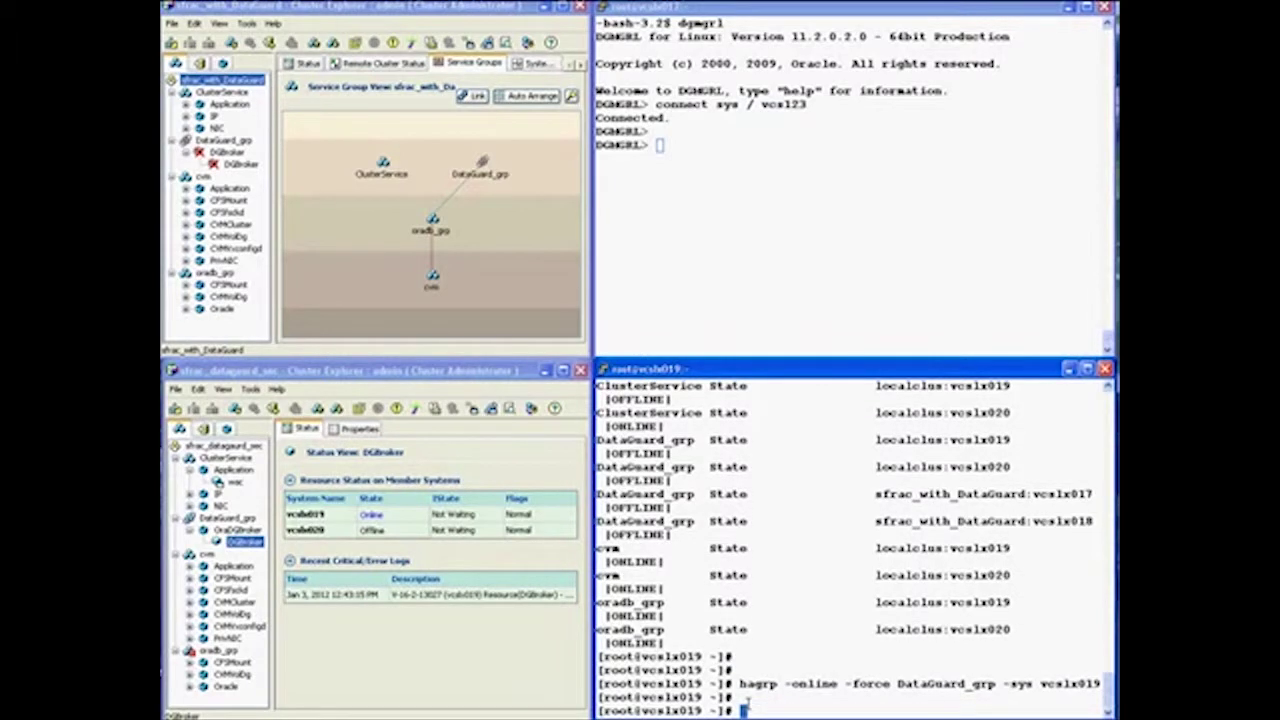
Clear the vcslx019 terminal, switch to the oracle user and start dgmgrl
{"action": "type", "text": "clear"}
{"action": "key", "text": "Return"}
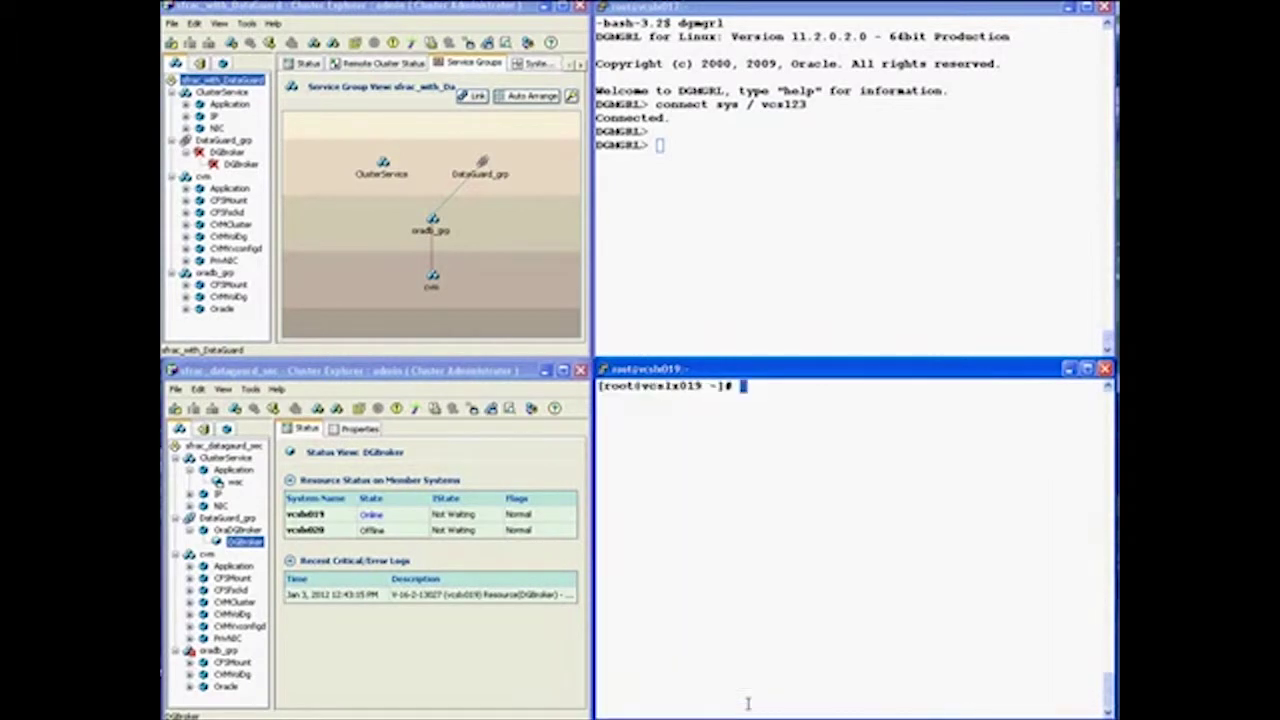
{"action": "type", "text": "su - oracle"}
{"action": "key", "text": "Return"}
{"action": "key", "text": "Return"}
{"action": "key", "text": "Return"}
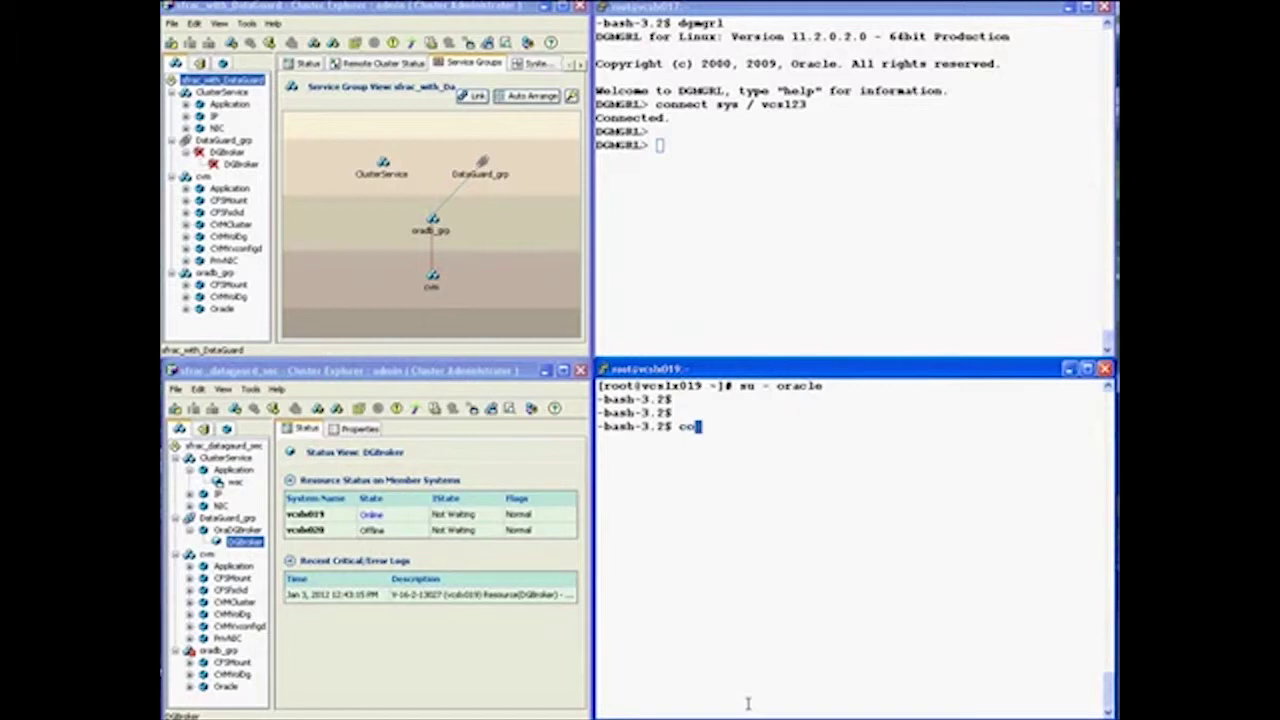
{"action": "type", "text": "dgmgrl"}
{"action": "key", "text": "Return"}
Log in as sys and show configuration: drdb primary, pridb disabled standby needing reinstatement
{"action": "type", "text": "conne"}
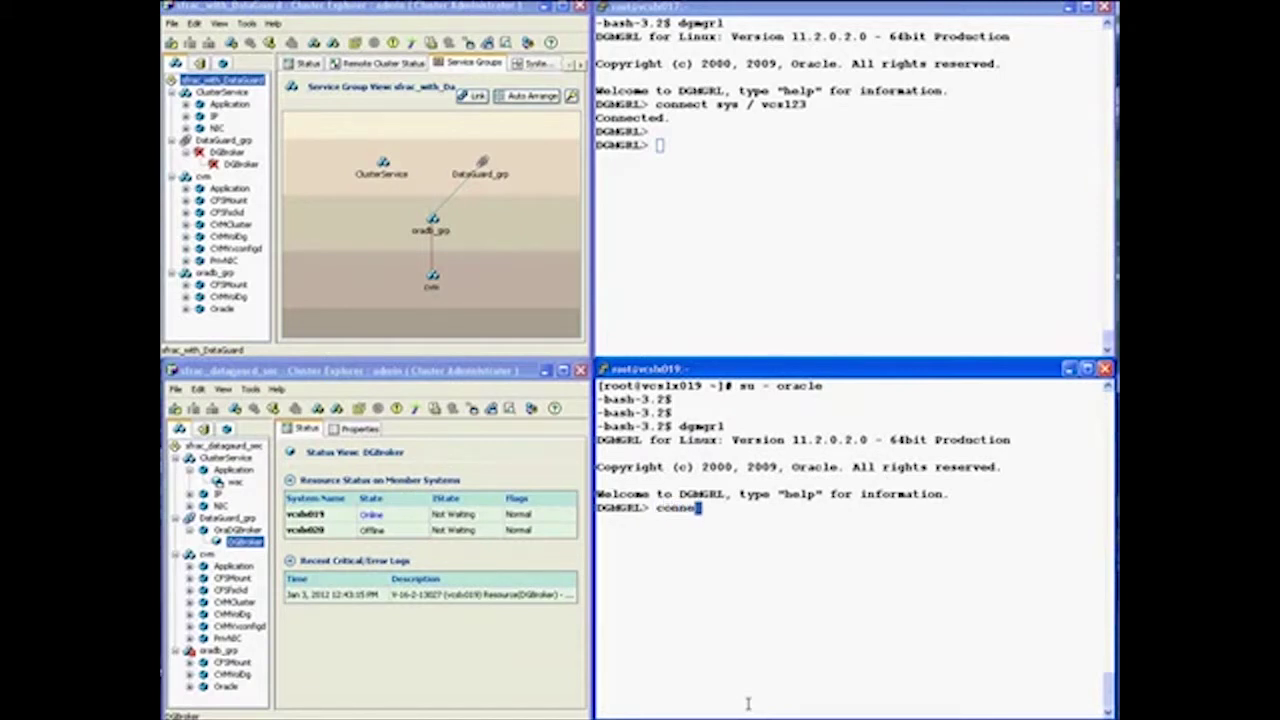
{"action": "type", "text": "ct sys / vcs123"}
{"action": "key", "text": "Return"}
{"action": "key", "text": "Return"}
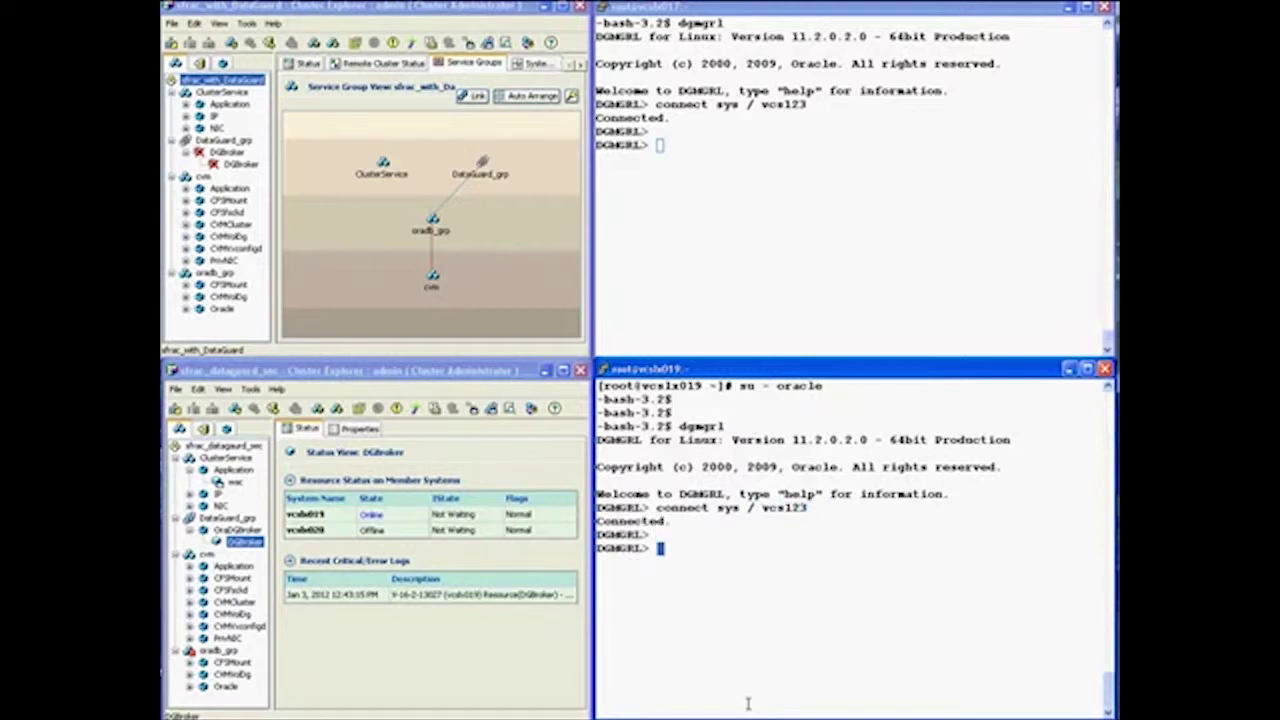
{"action": "type", "text": "show configuration"}
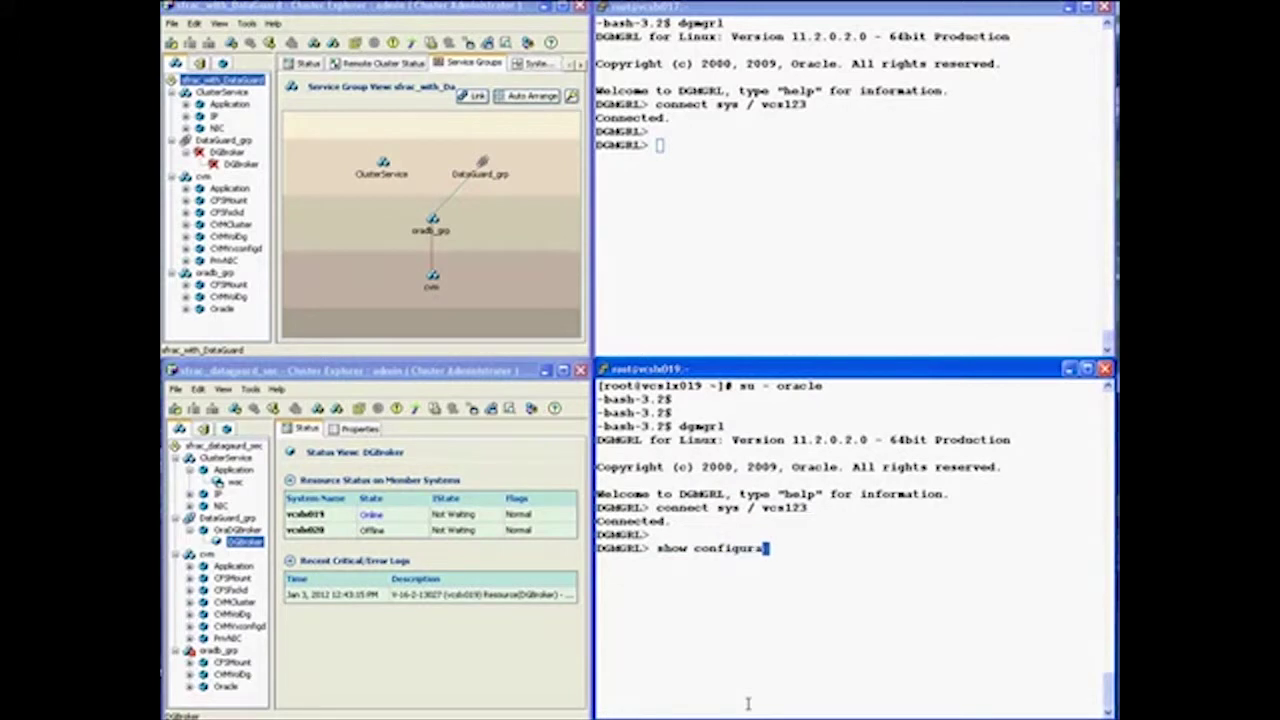
{"action": "key", "text": "Return"}
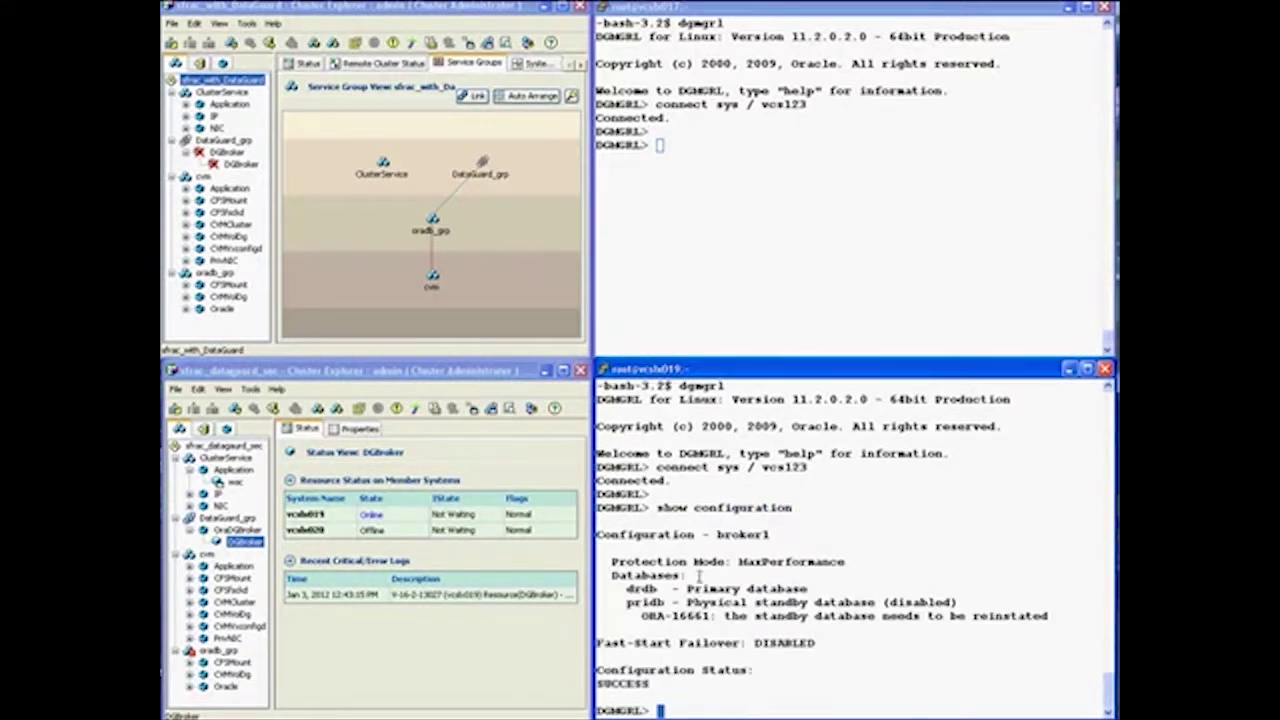
Highlight drdb as primary, pridb's disabled standby status and the ORA-16661 reinstatement error
{"action": "left_click_drag", "start_coordinate": [681, 589], "coordinate": [802, 590]}
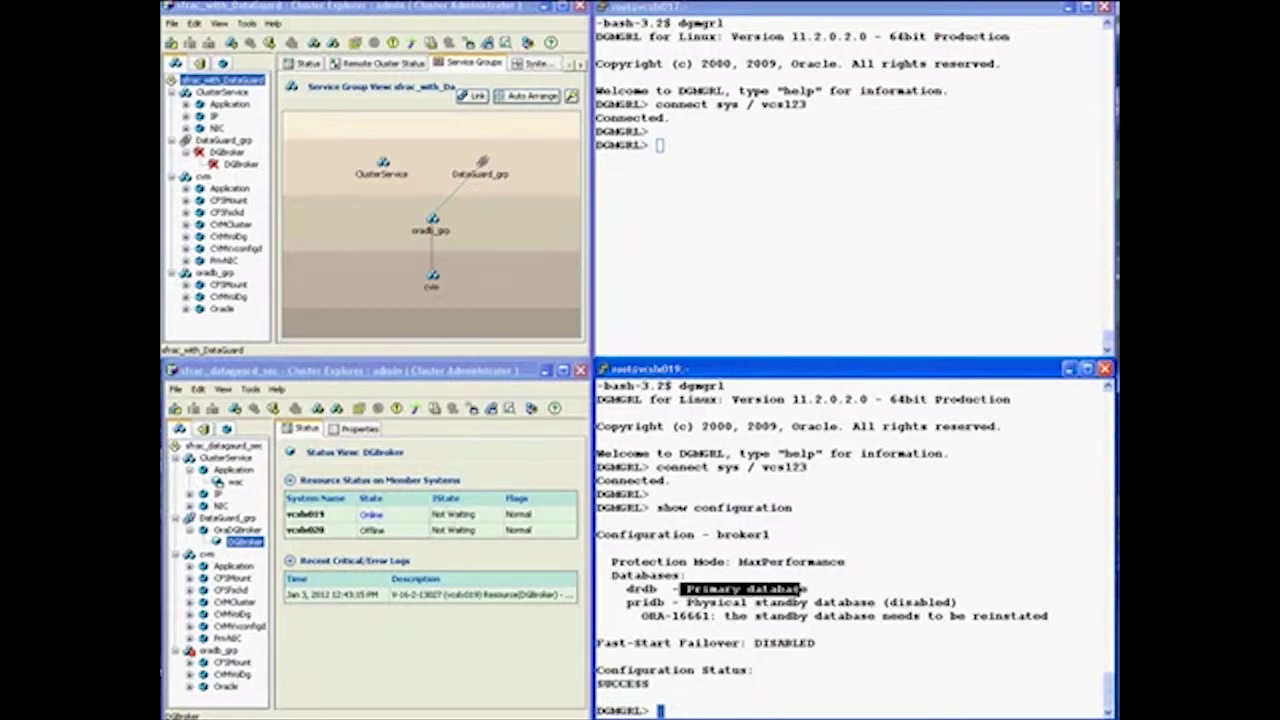
{"action": "left_click_drag", "start_coordinate": [684, 603], "coordinate": [906, 617]}
{"action": "left_click", "coordinate": [830, 611]}
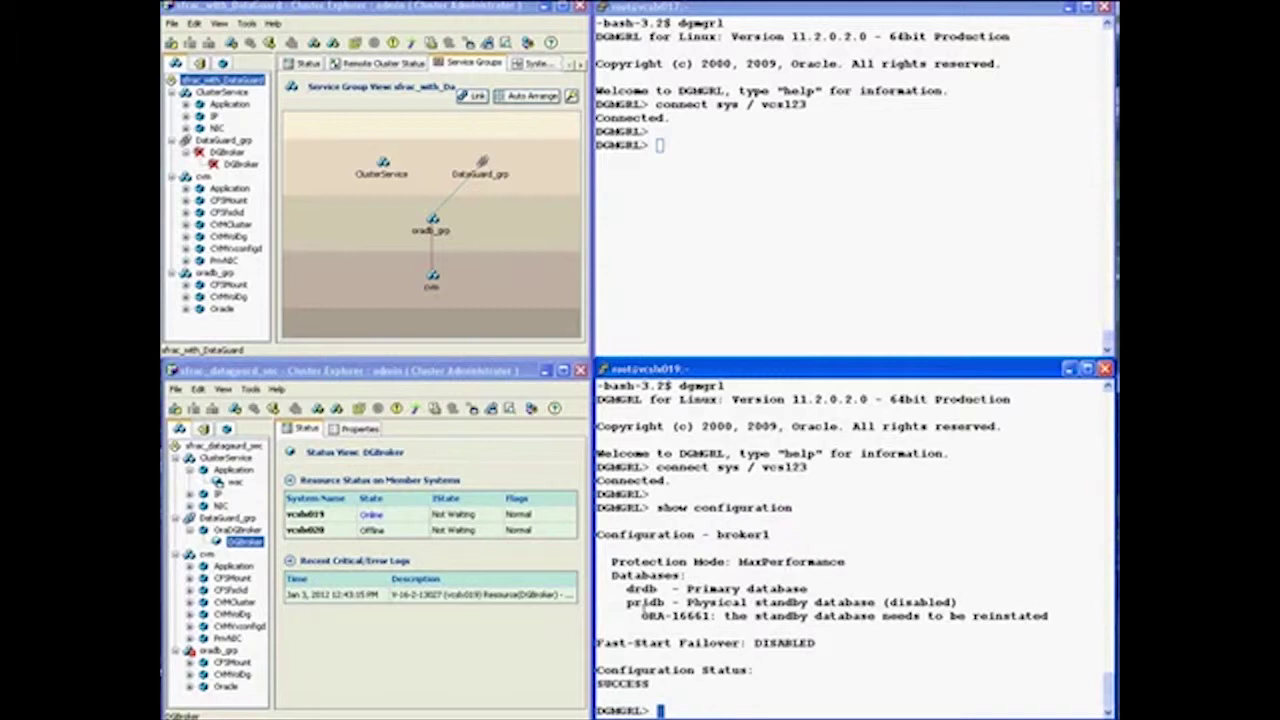
{"action": "left_click_drag", "start_coordinate": [643, 616], "coordinate": [1048, 617]}
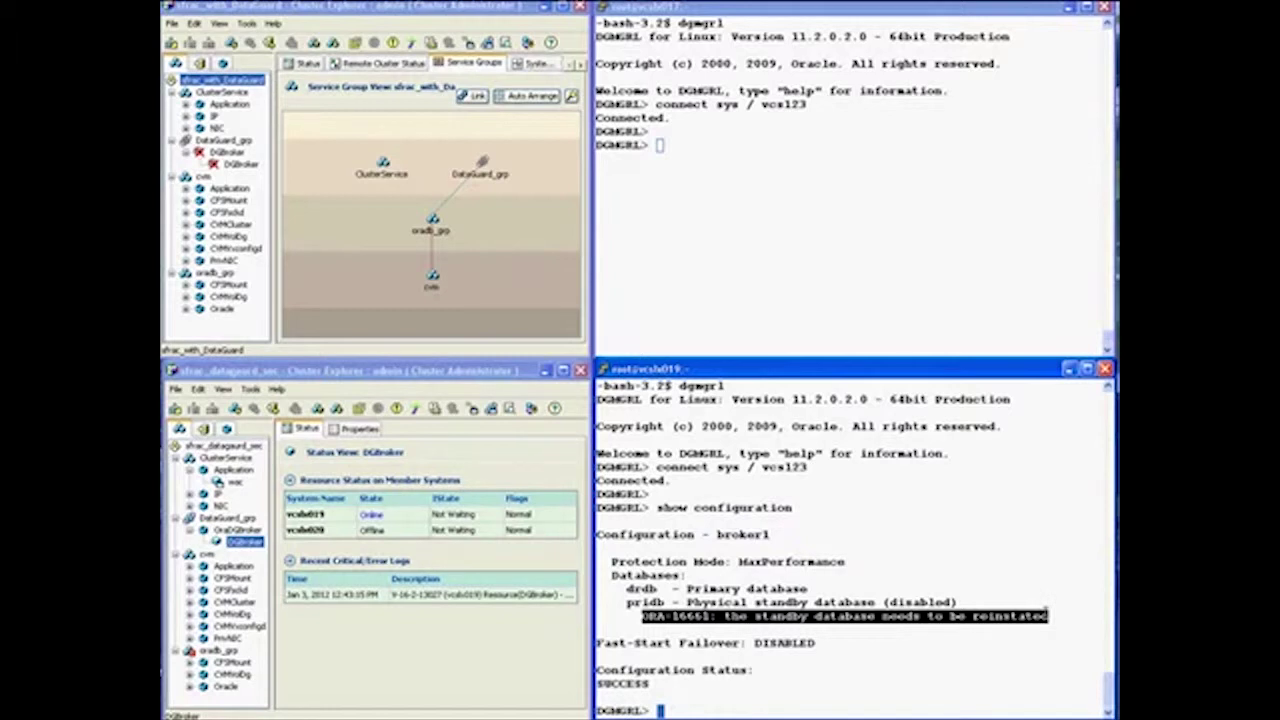
Run reinstate database pridb until the broker reports reinstatement succeeded
{"action": "left_click", "coordinate": [684, 706]}
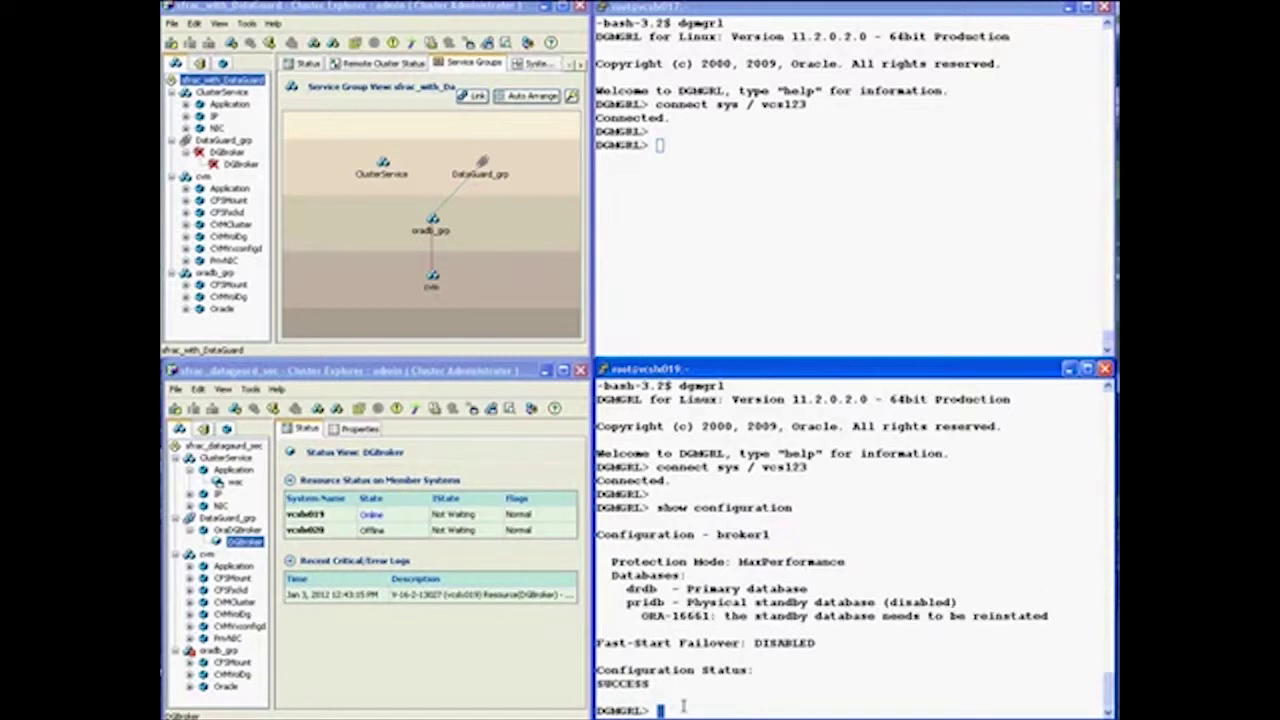
{"action": "type", "text": "reinstate database"}
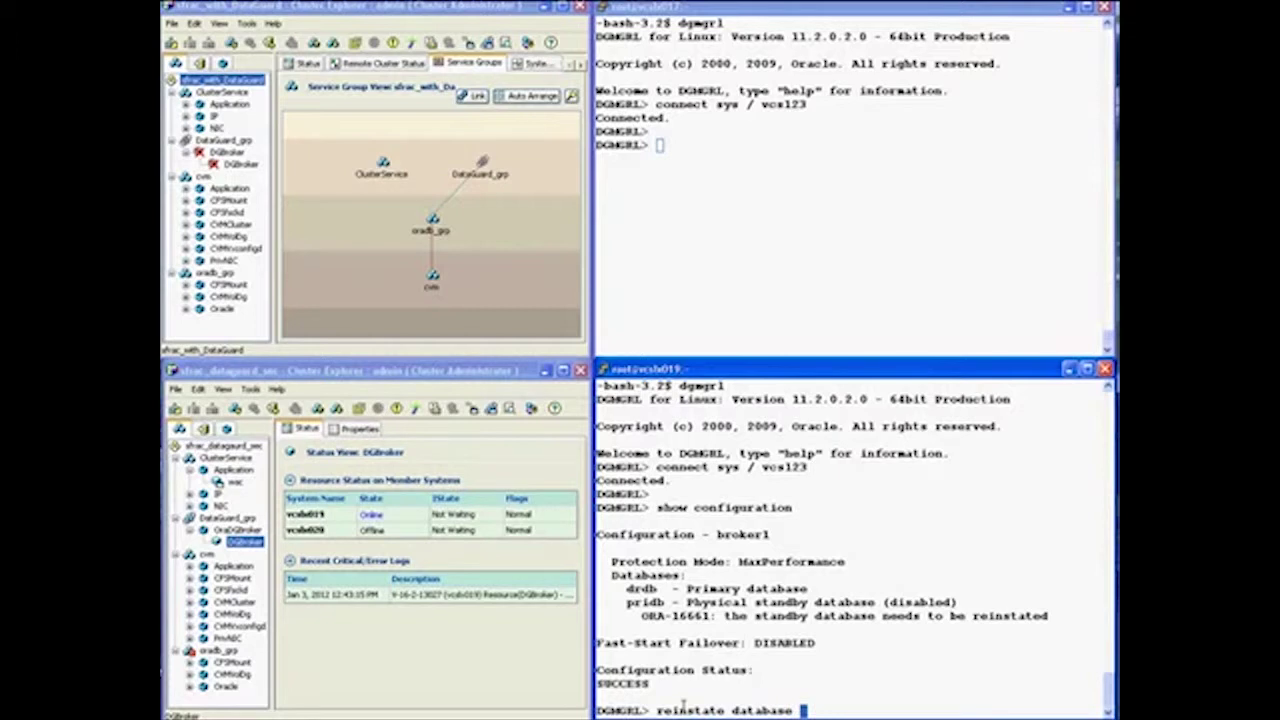
{"action": "type", "text": " pridb"}
{"action": "key", "text": "Return"}
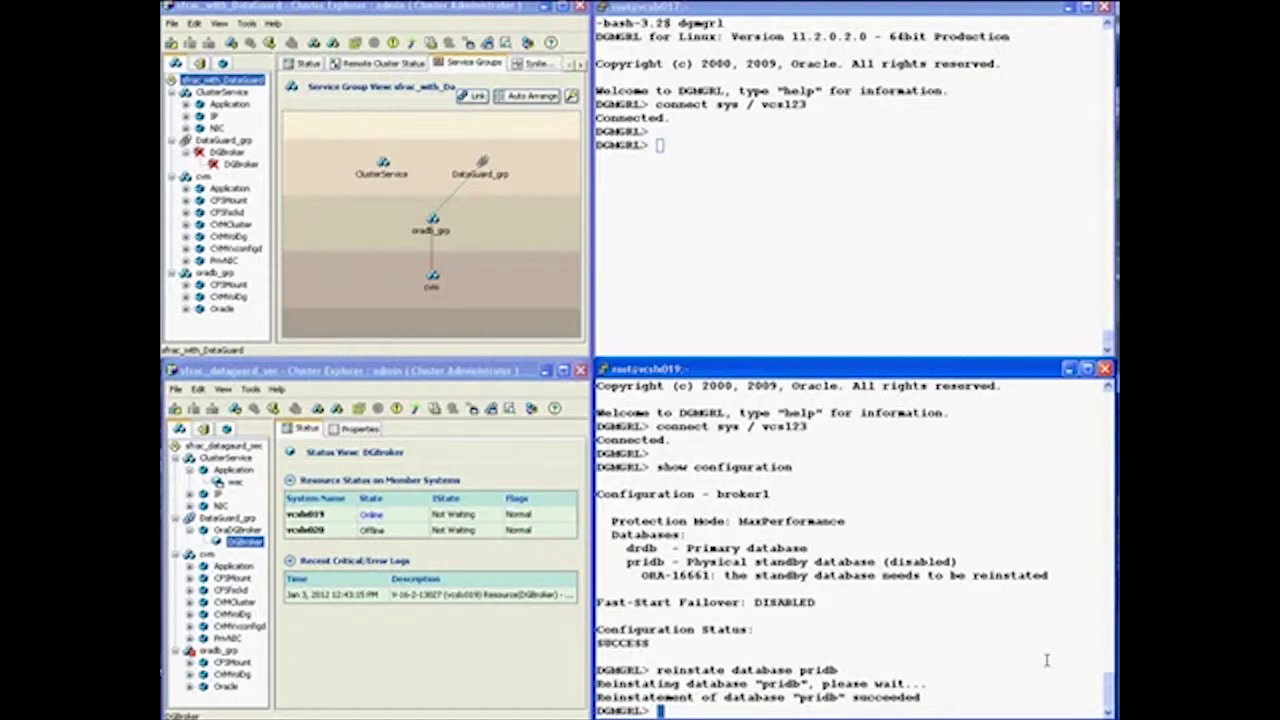
{"action": "key", "text": "Return"}
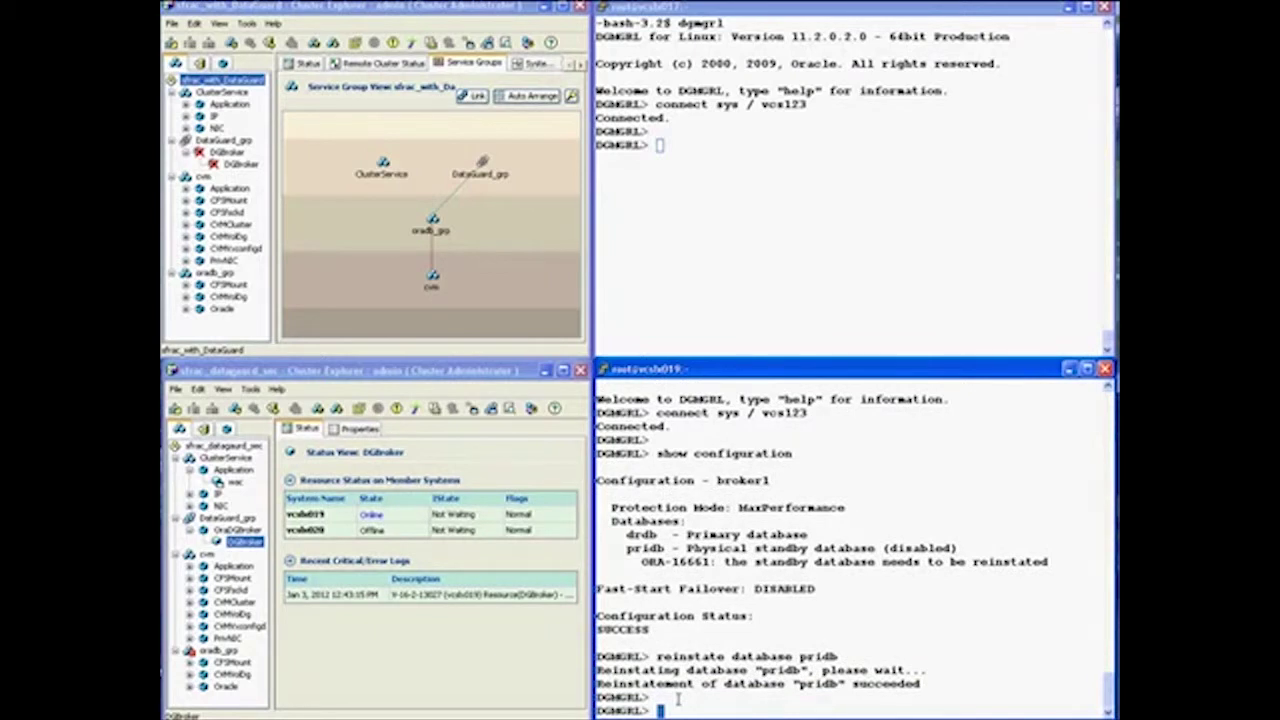
Run show configuration and highlight drdb as primary and pridb as physical standby, status SUCCESS
{"action": "type", "text": "show configuration"}
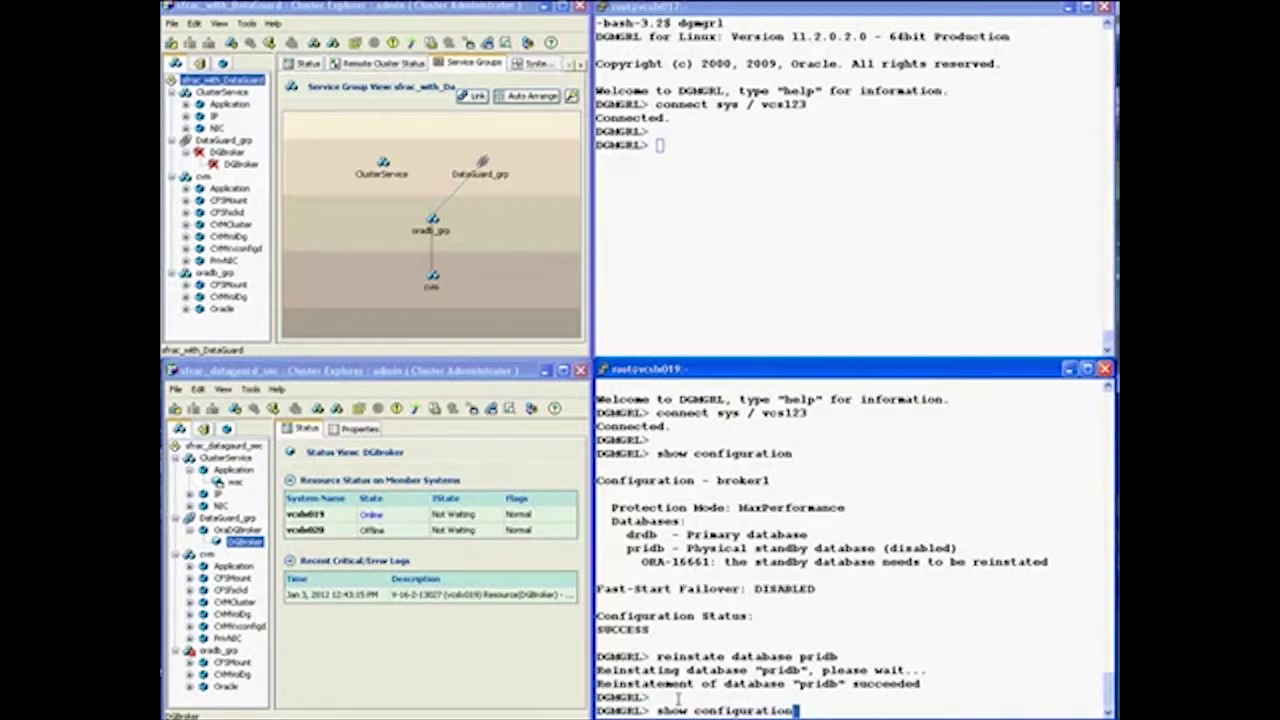
{"action": "key", "text": "Return"}
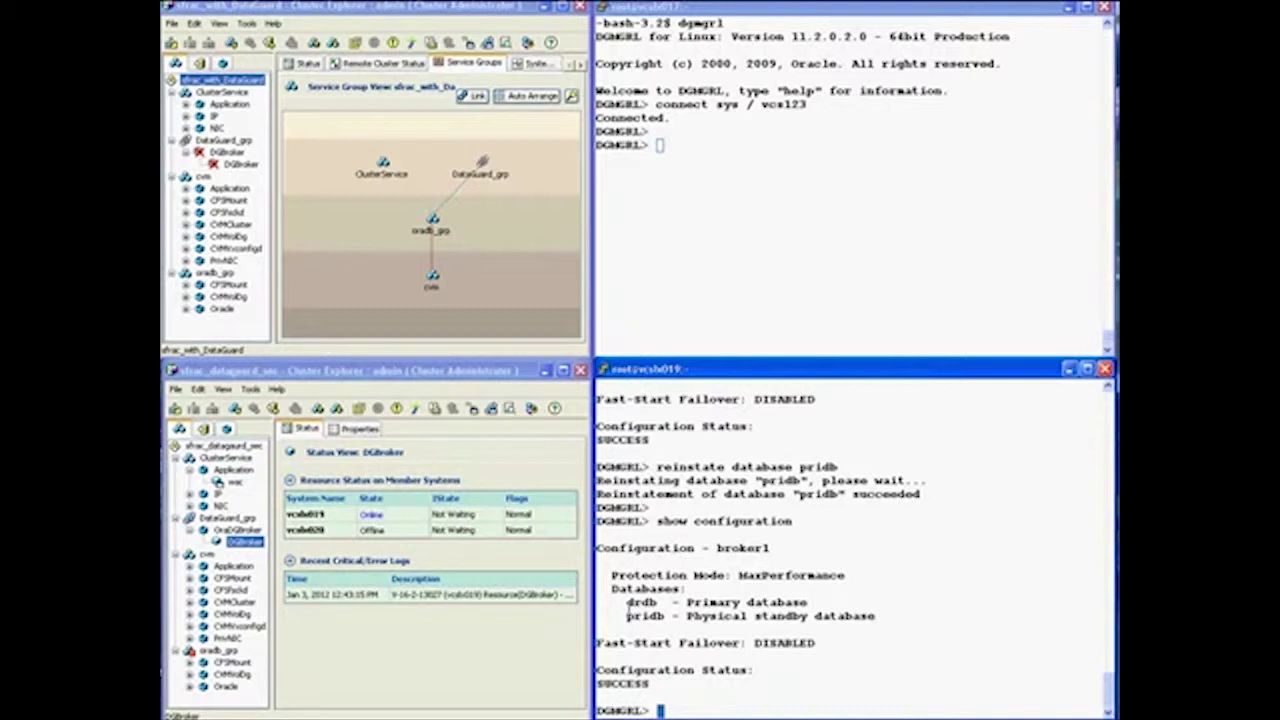
{"action": "left_click_drag", "start_coordinate": [627, 603], "coordinate": [787, 604]}
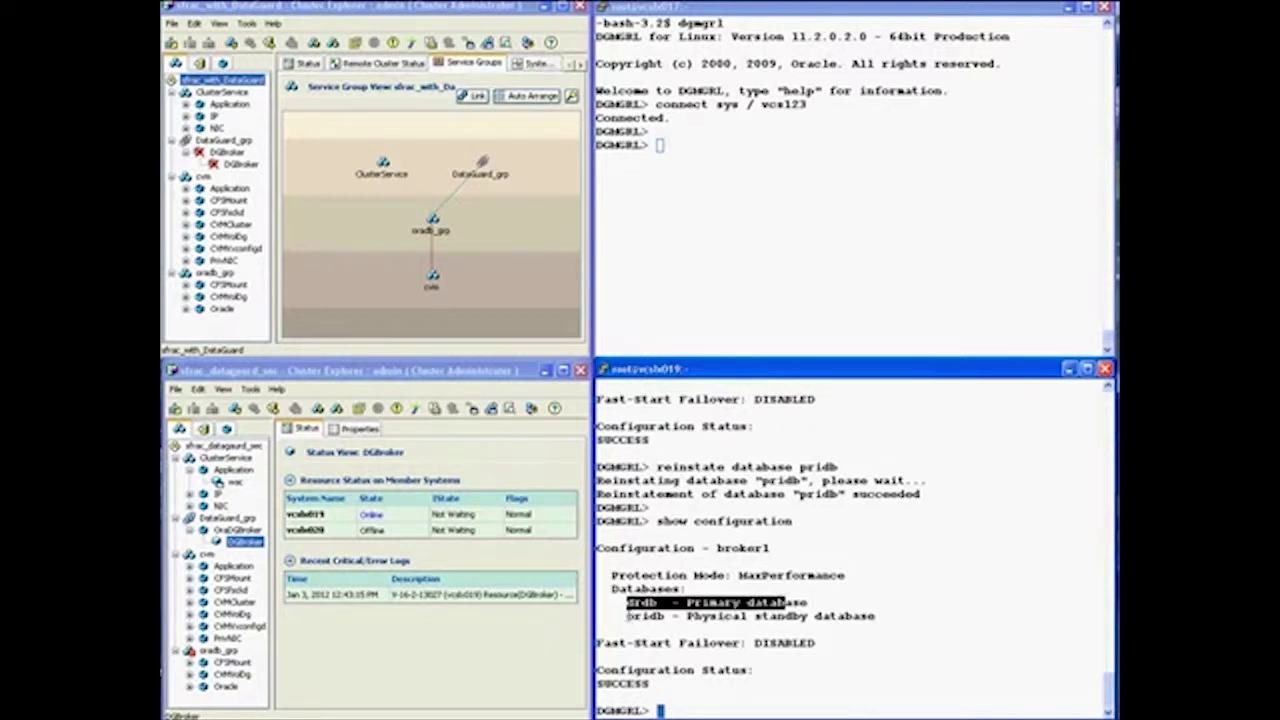
{"action": "left_click_drag", "start_coordinate": [627, 616], "coordinate": [876, 617]}
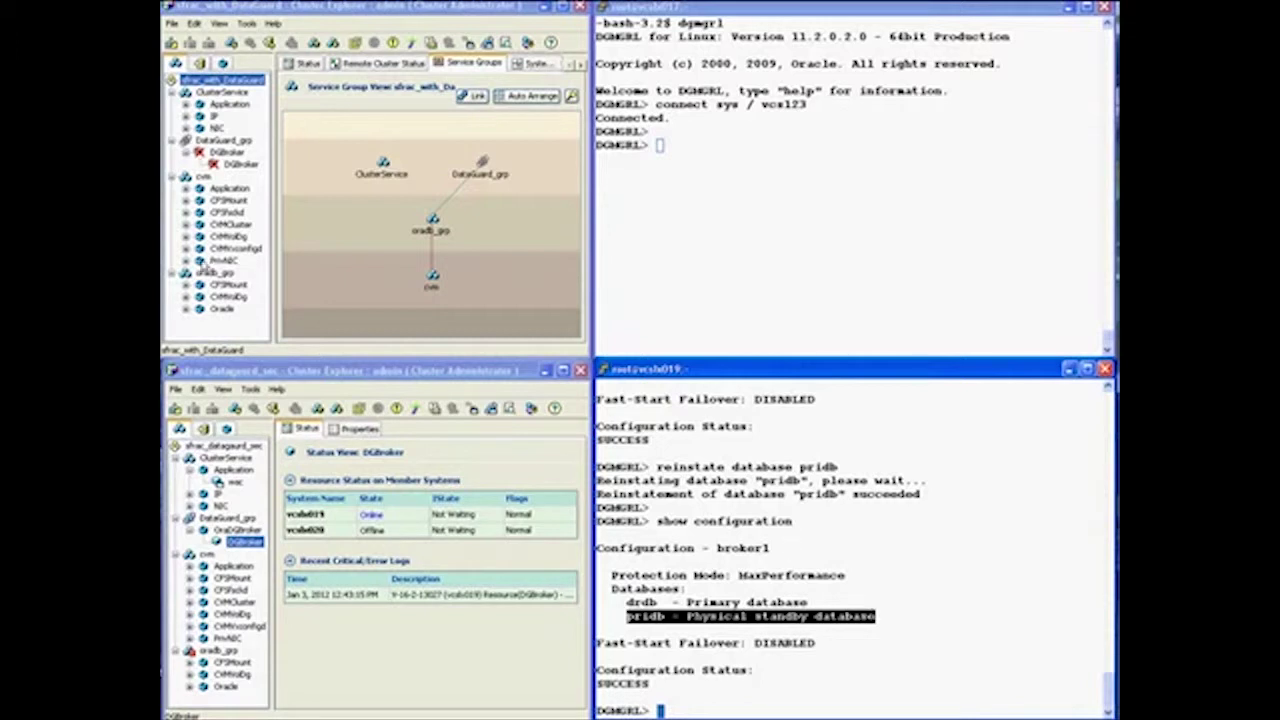
Clear the DGBroker fault on all systems, then view oradb_grp's status in the second cluster
{"action": "left_click", "coordinate": [240, 165]}
{"action": "right_click", "coordinate": [236, 168]}
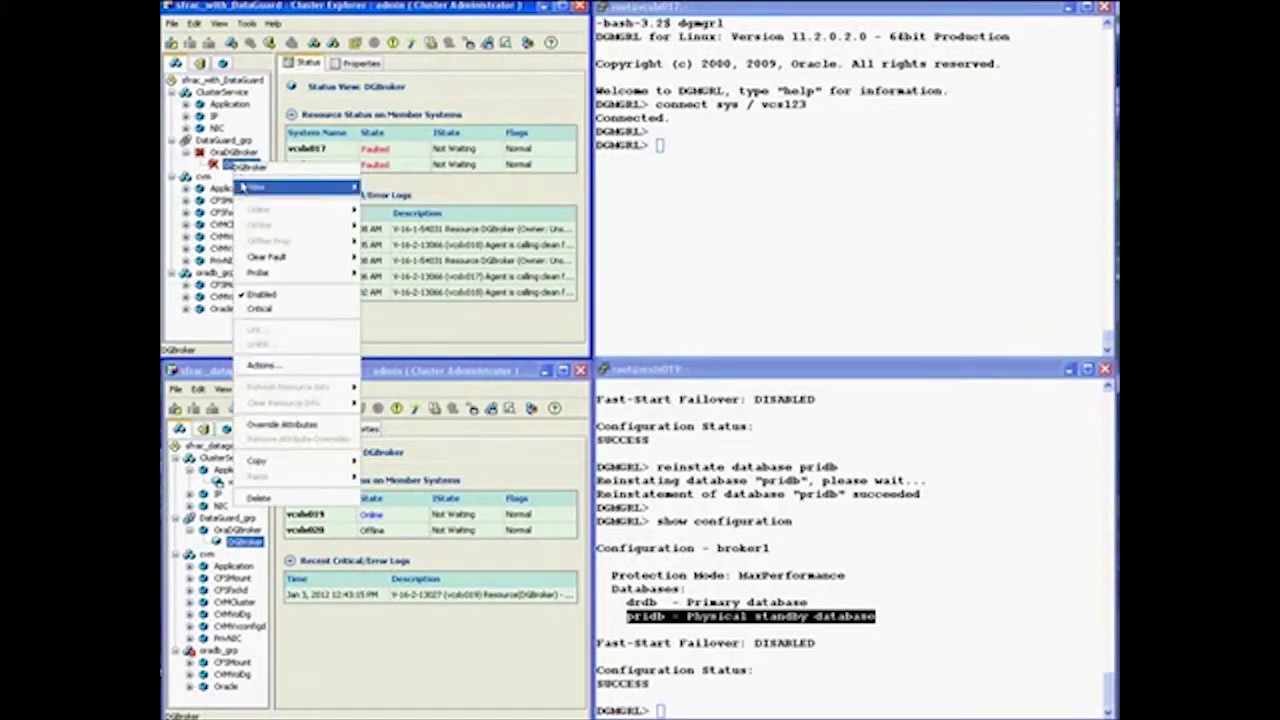
{"action": "mouse_move", "coordinate": [272, 258]}
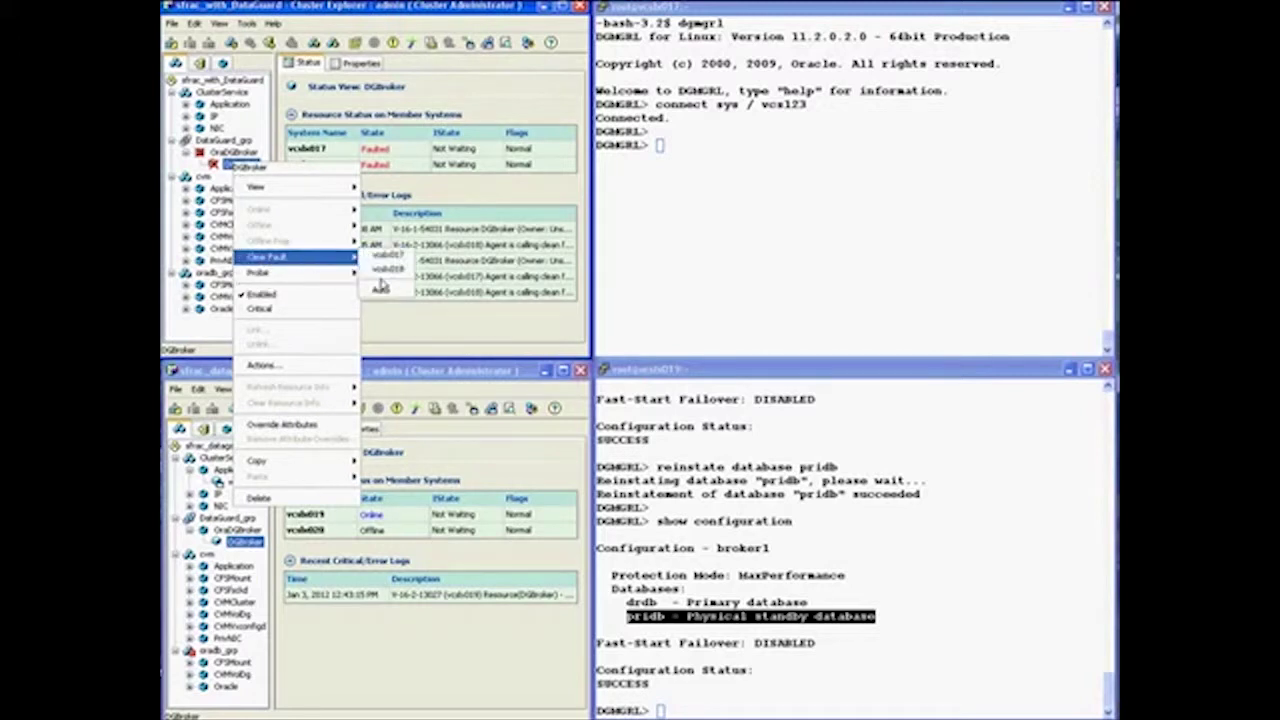
{"action": "left_click", "coordinate": [384, 290]}
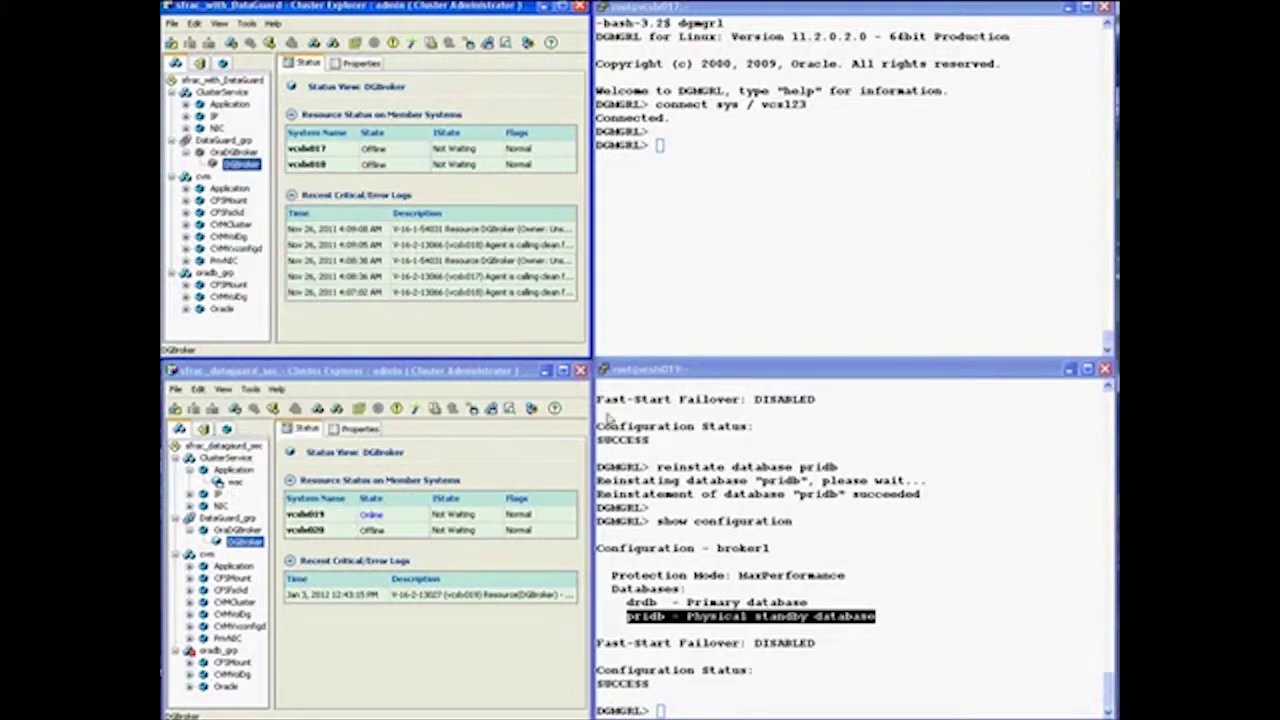
{"action": "left_click", "coordinate": [224, 652]}
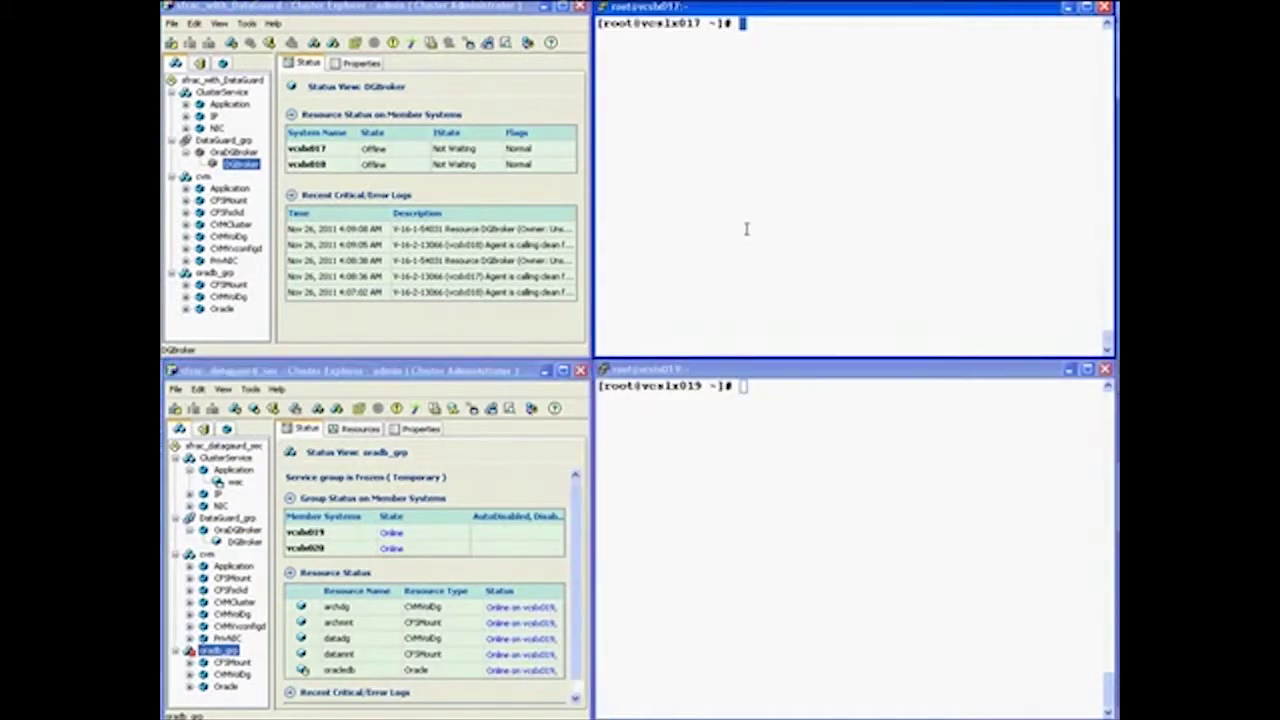
Run 'show configuration' in DGMGRL and highlight drdb as primary and pridb as physical standby
{"action": "type", "text": "su"}
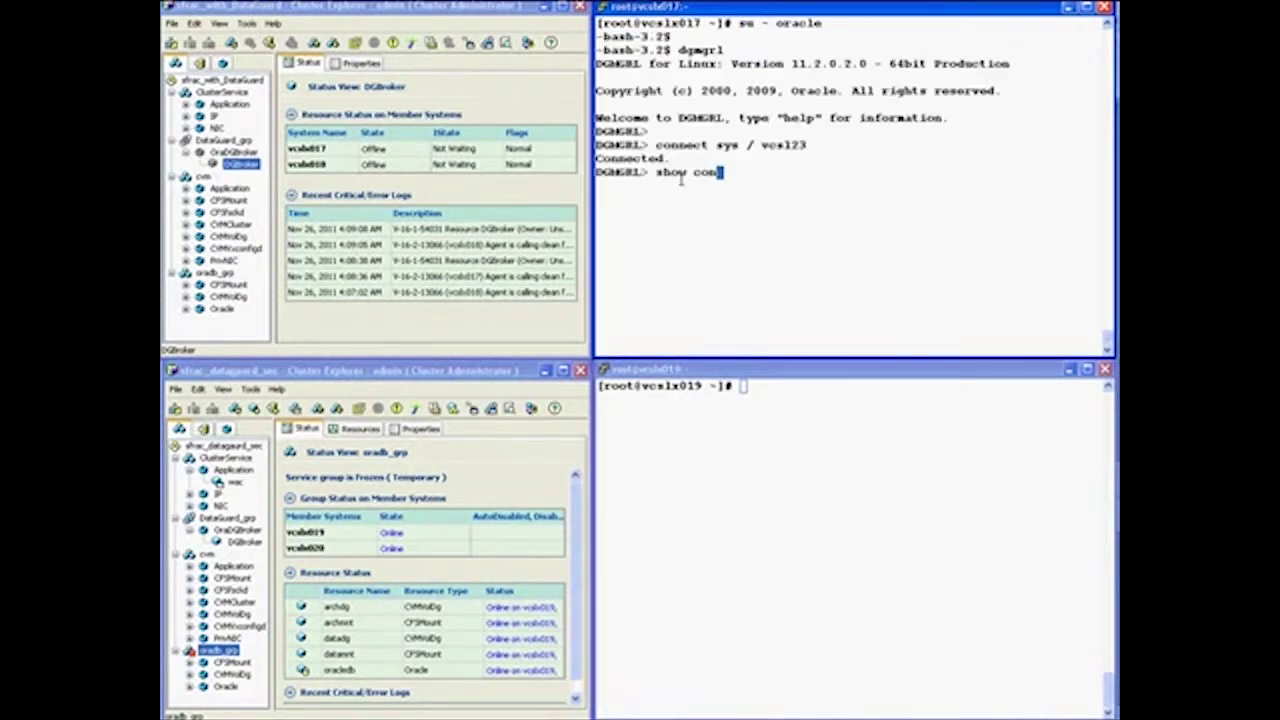
{"action": "type", "text": "figuration"}
{"action": "key", "text": "Return"}
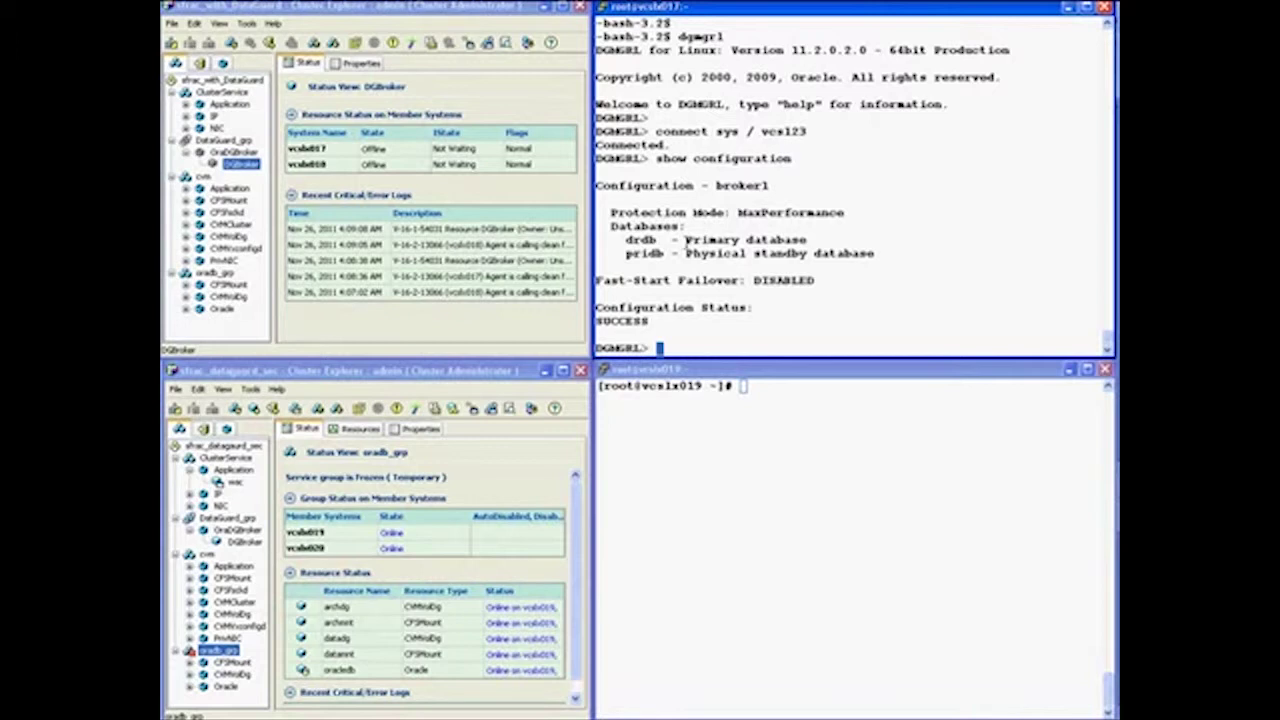
{"action": "left_click_drag", "start_coordinate": [686, 241], "coordinate": [805, 241]}
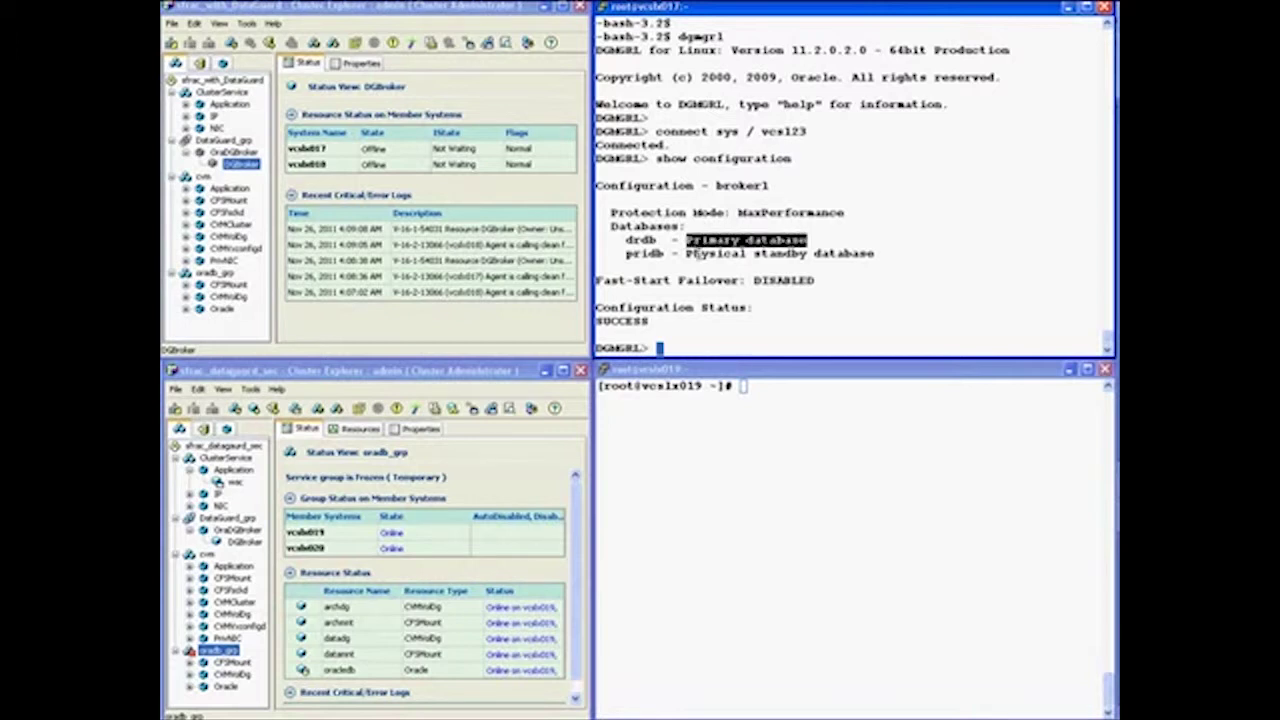
{"action": "left_click_drag", "start_coordinate": [688, 253], "coordinate": [875, 253]}
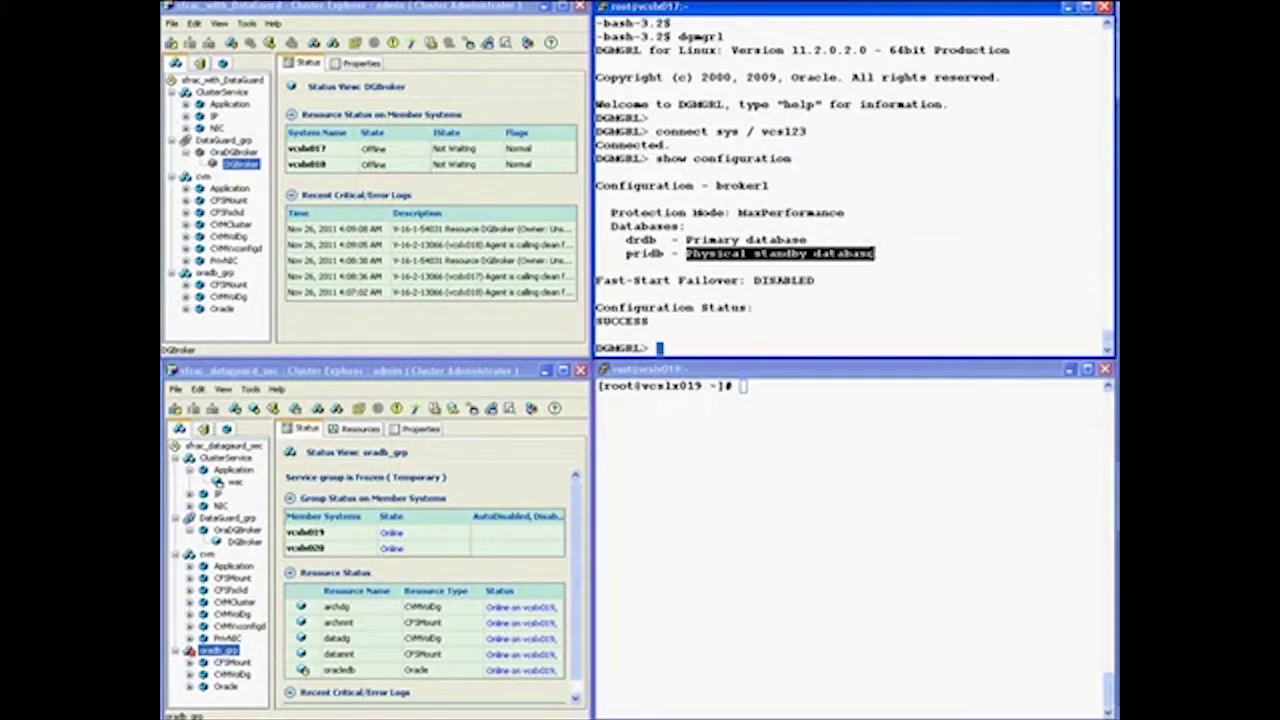
List service group states across the clusters with 'hagrp -state' in the lower terminal
{"action": "left_click", "coordinate": [767, 395]}
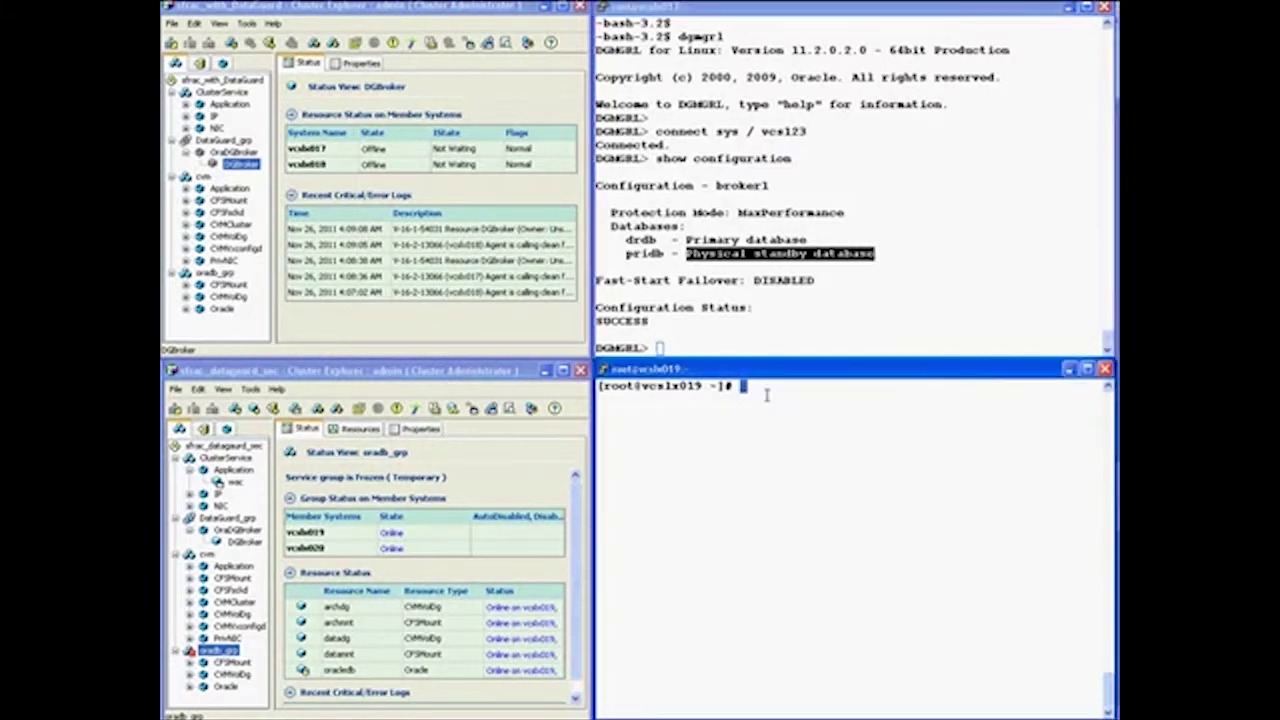
{"action": "type", "text": "hagrp -state"}
{"action": "key", "text": "Return"}
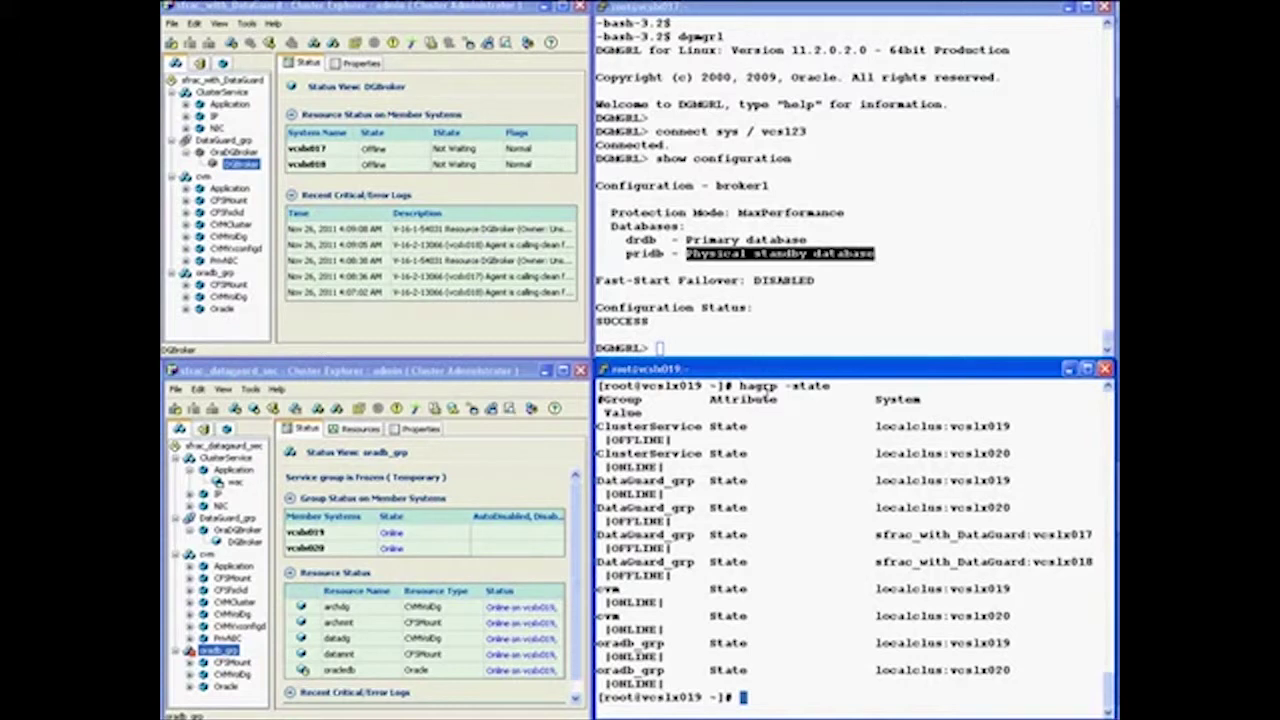
Switch DataGuard_grp to any system in the sfrac_with_DataGuard cluster with the corrected hagrp -switch command
{"action": "type", "text": "hagrp -switch"}
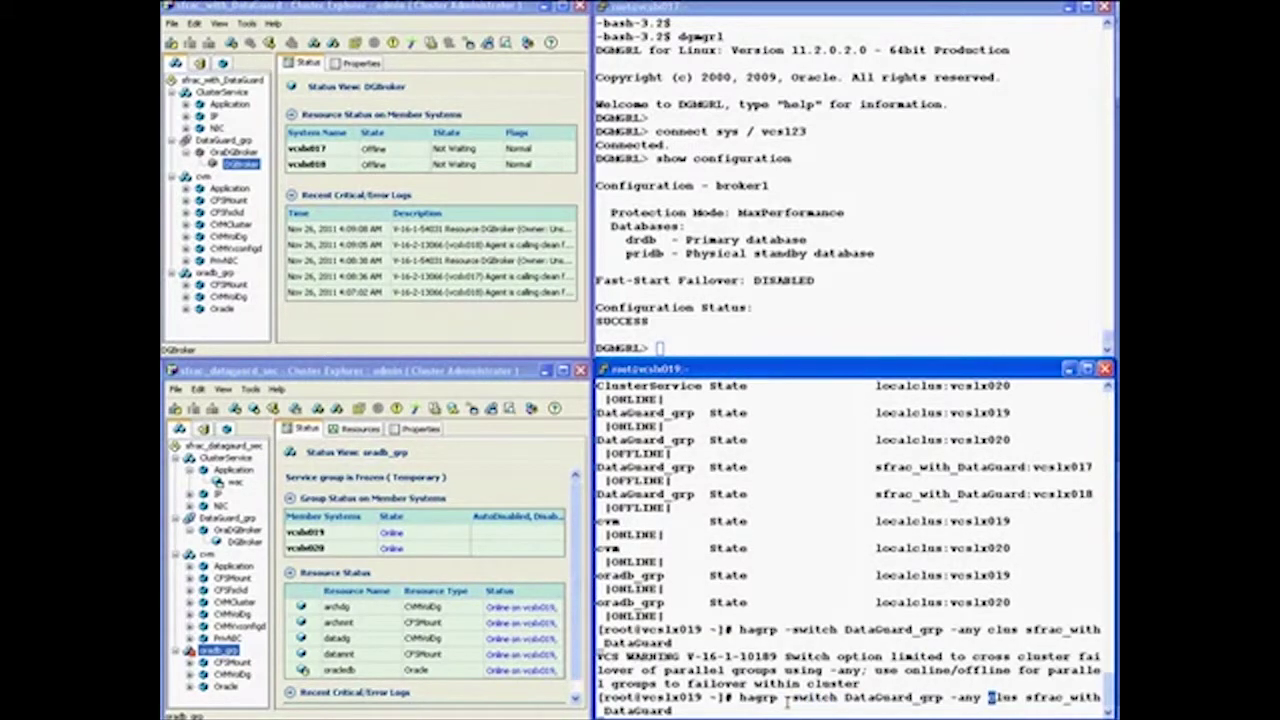
{"action": "type", "text": "-any -clus sfrac_with_DataGuard"}
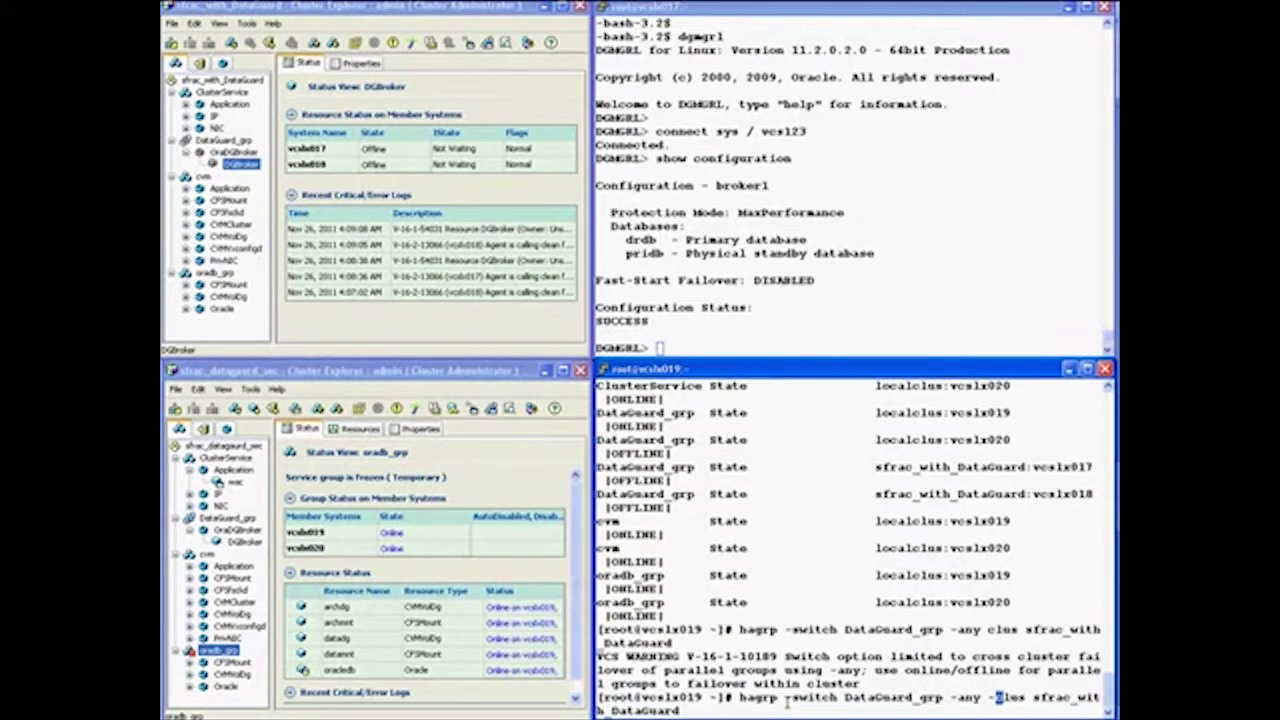
{"action": "key", "text": "Return"}
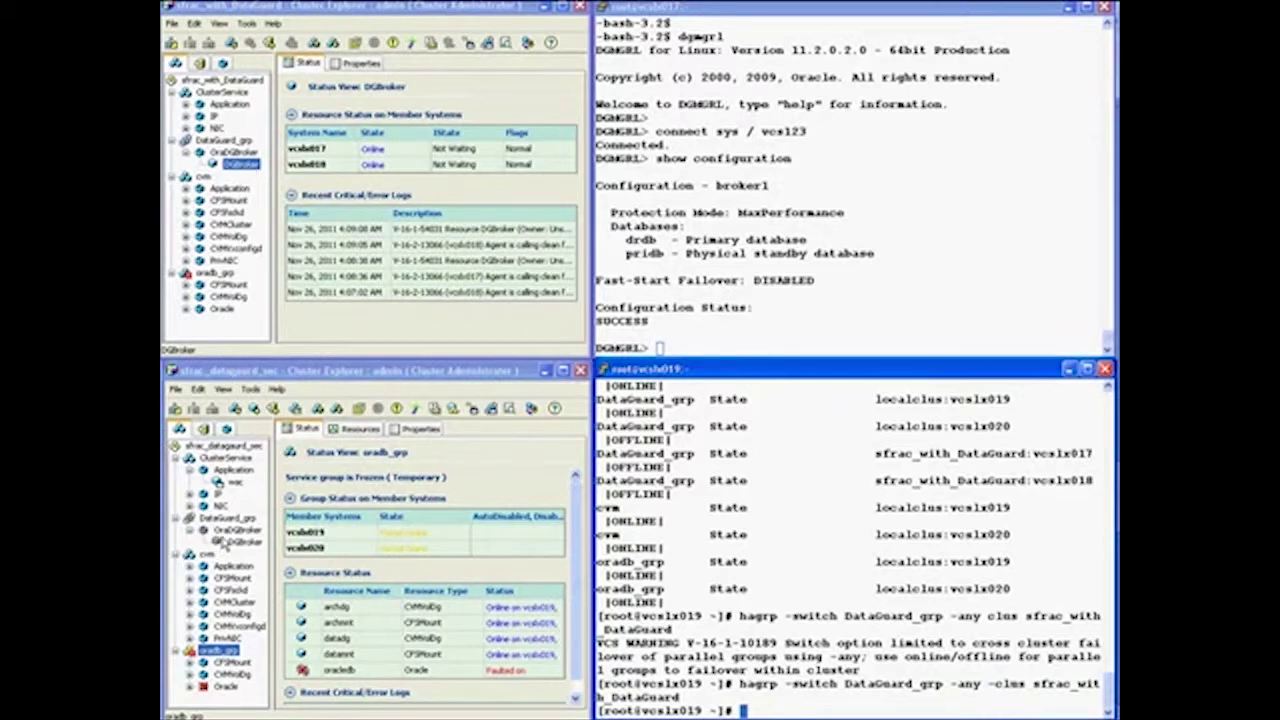
Rerun DGMGRL 'show configuration' and highlight pridb as primary and drdb as physical standby
{"action": "left_click", "coordinate": [683, 336]}
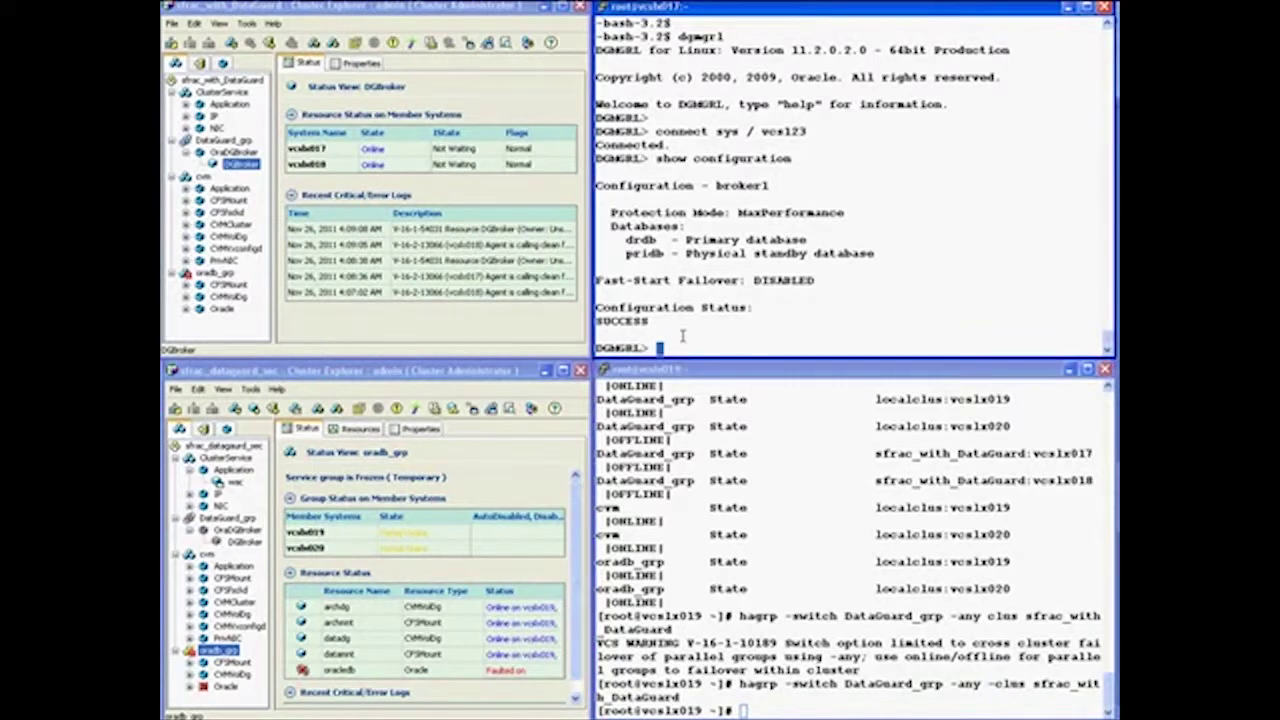
{"action": "type", "text": "show configuration"}
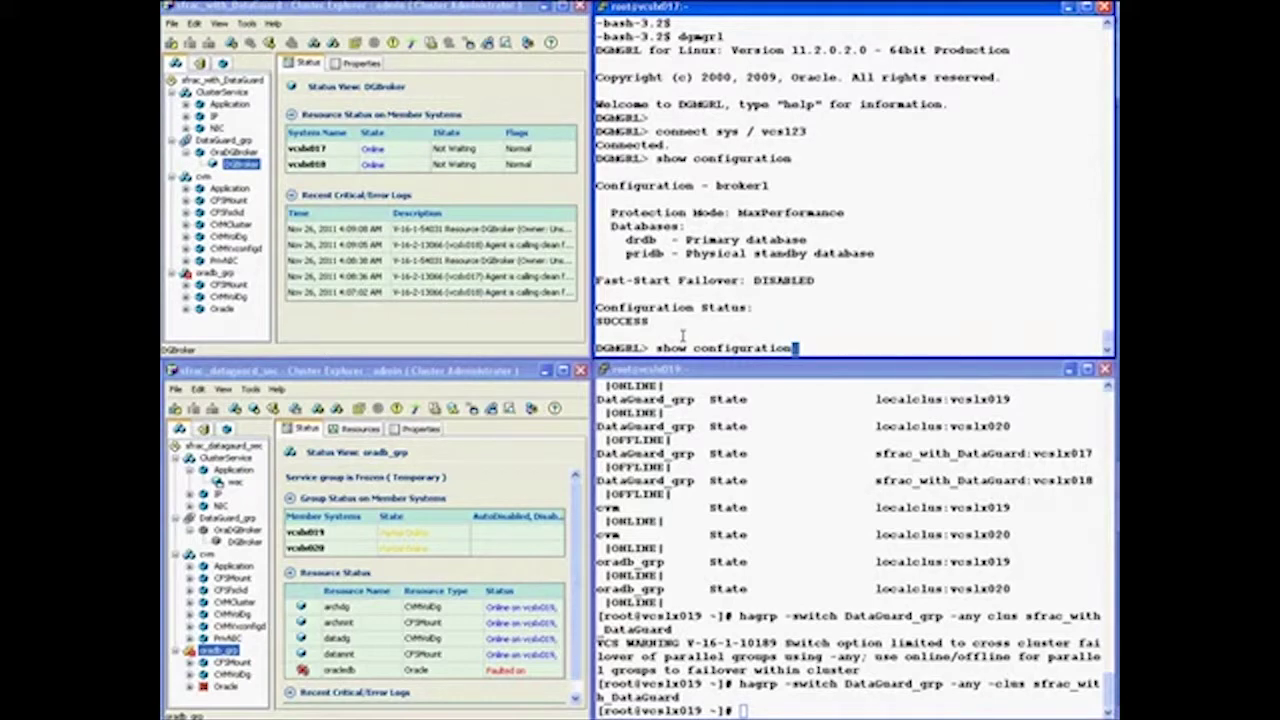
{"action": "key", "text": "Return"}
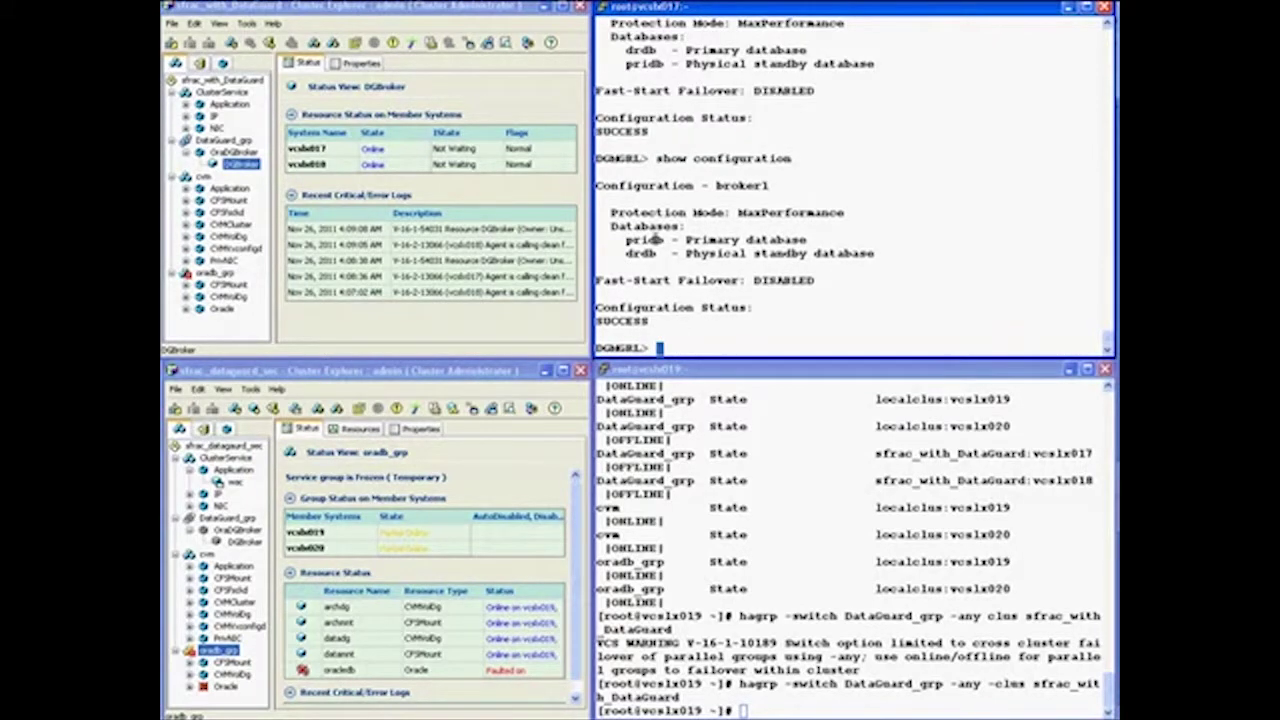
{"action": "left_click_drag", "start_coordinate": [650, 240], "coordinate": [803, 236]}
{"action": "left_click_drag", "start_coordinate": [690, 253], "coordinate": [874, 254]}
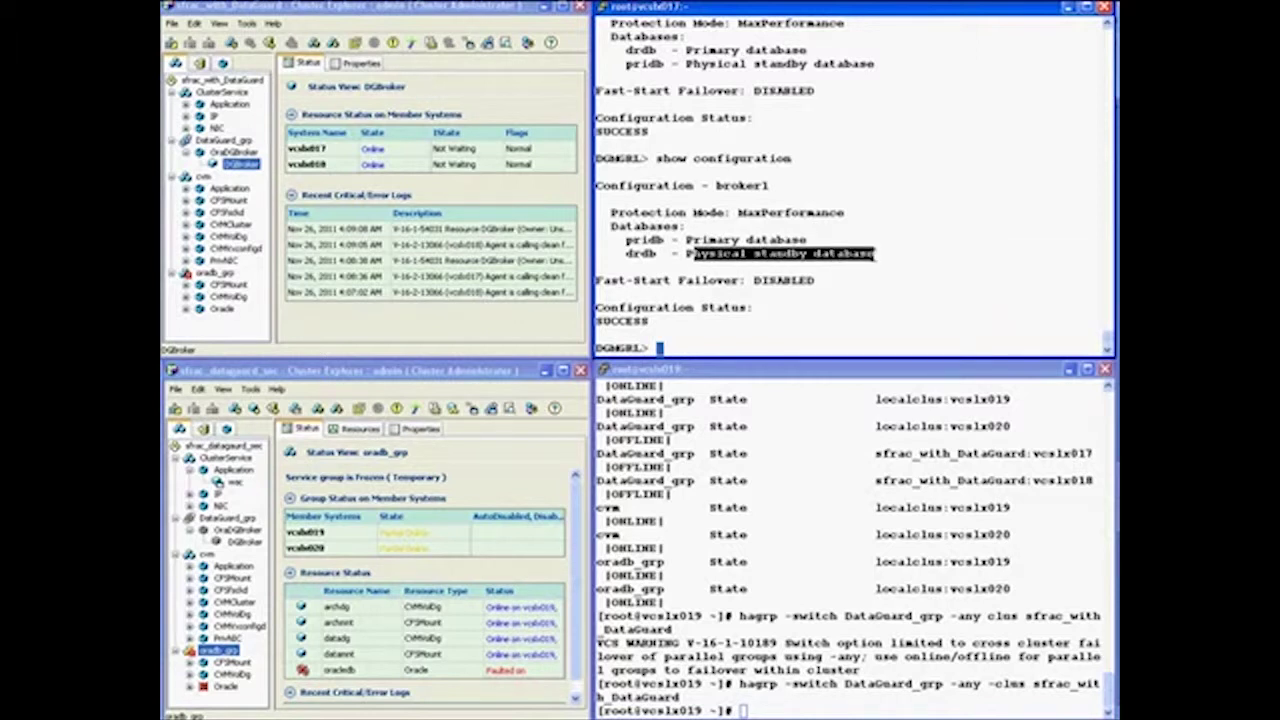